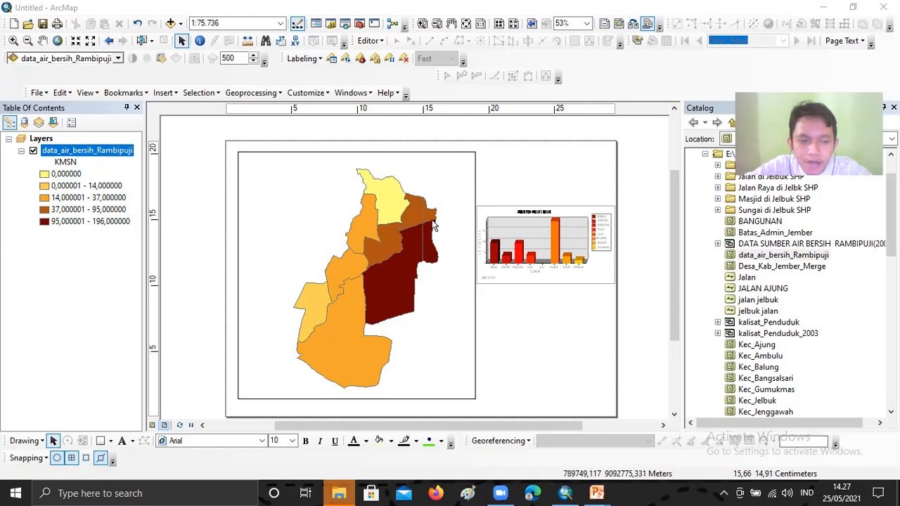
Step: Set the label field of the data_air_bersih_Rambipuji layer to NAMOBJ
{"action": "right_click", "coordinate": [103, 149]}
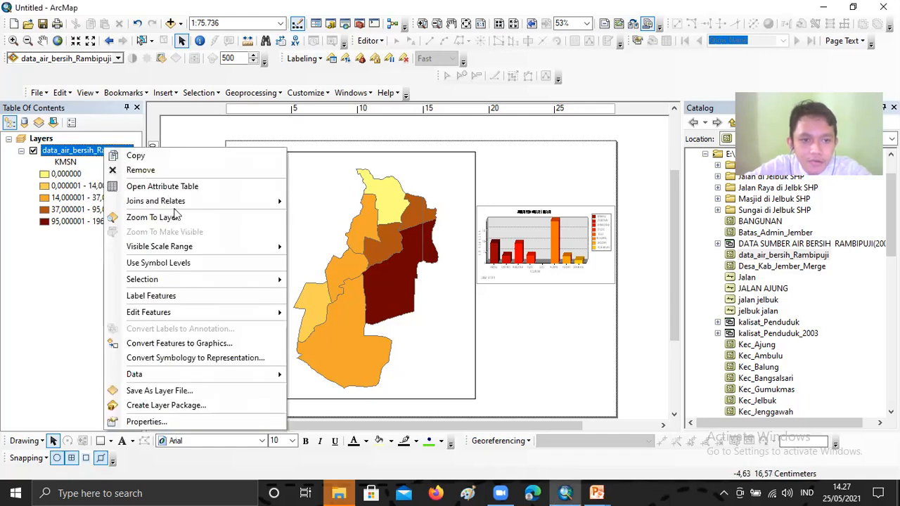
{"action": "left_click", "coordinate": [175, 424]}
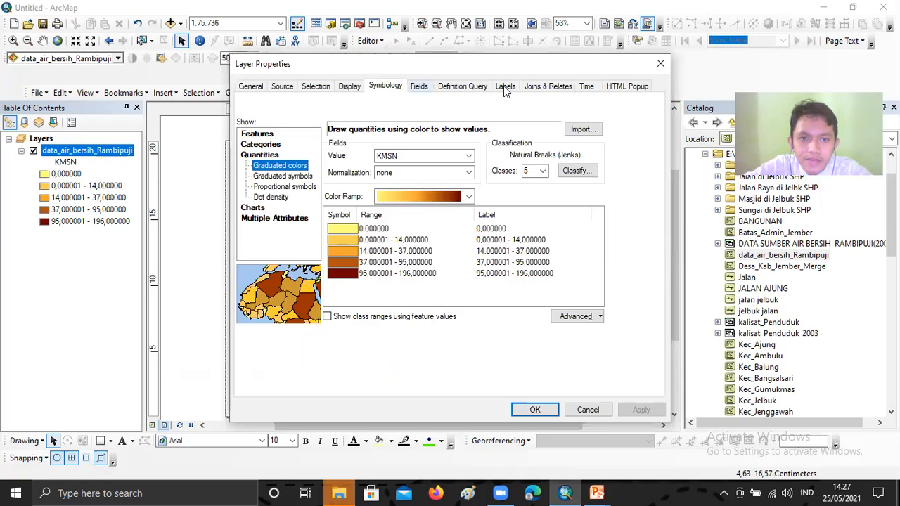
{"action": "left_click", "coordinate": [503, 85]}
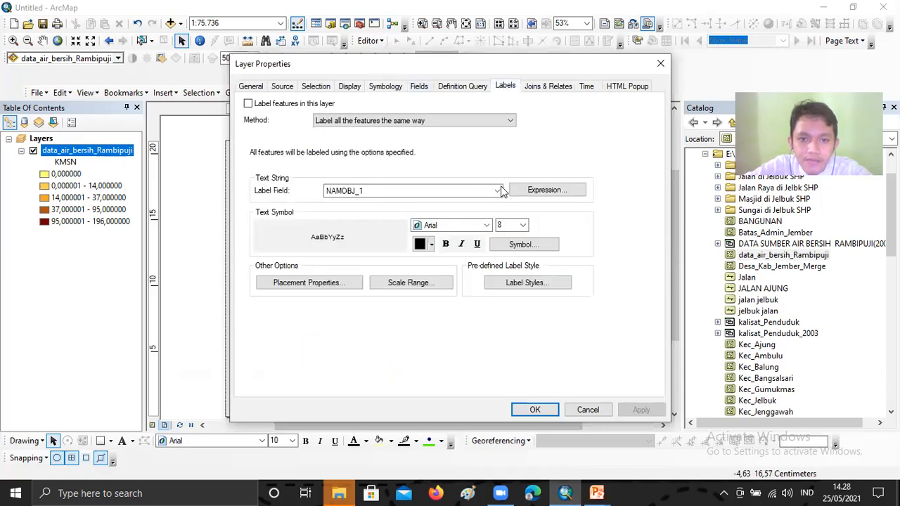
{"action": "left_click", "coordinate": [497, 191]}
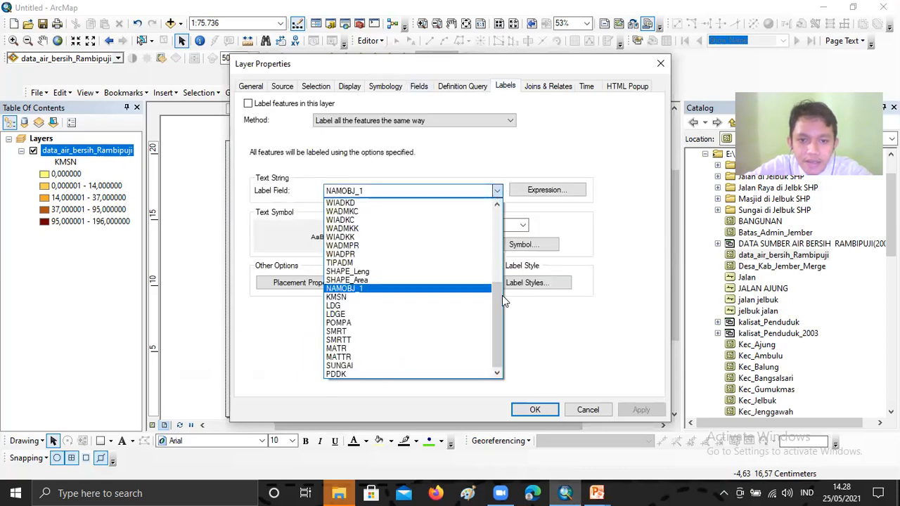
{"action": "scroll", "coordinate": [502, 230], "scroll_direction": "up", "scroll_amount": 10}
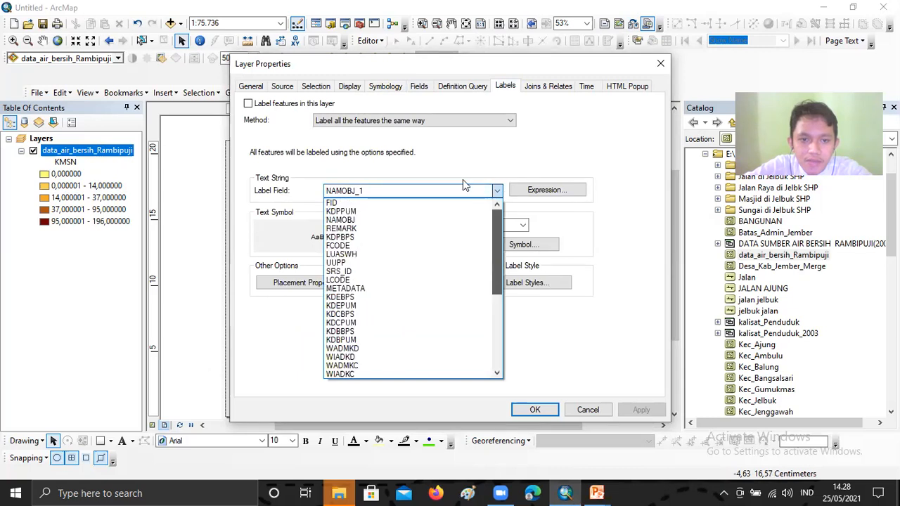
{"action": "left_click", "coordinate": [388, 220]}
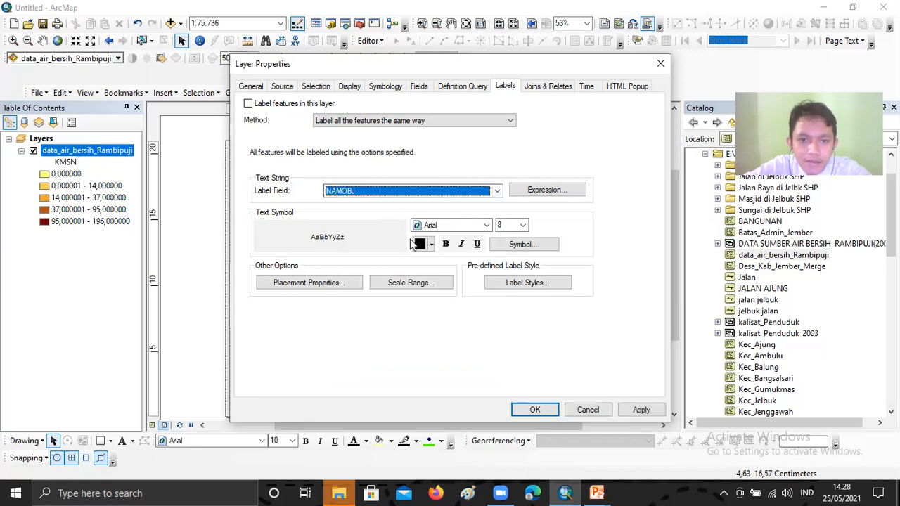
{"action": "left_click", "coordinate": [497, 190]}
{"action": "scroll", "coordinate": [397, 282], "scroll_direction": "down", "scroll_amount": 5}
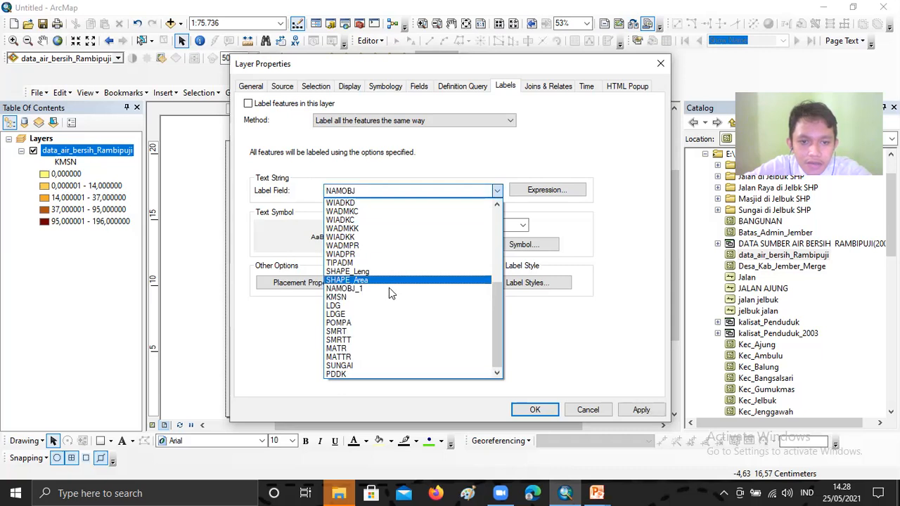
{"action": "left_click", "coordinate": [391, 196]}
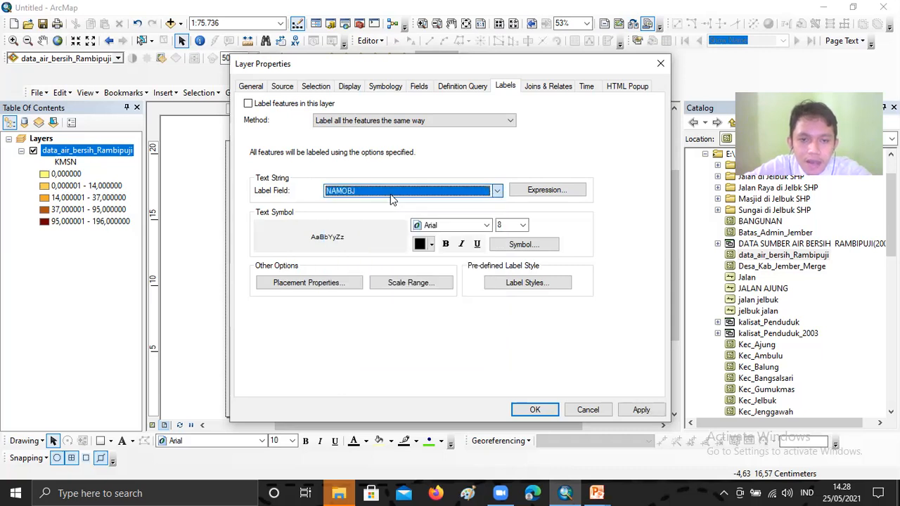
{"action": "left_click", "coordinate": [535, 407]}
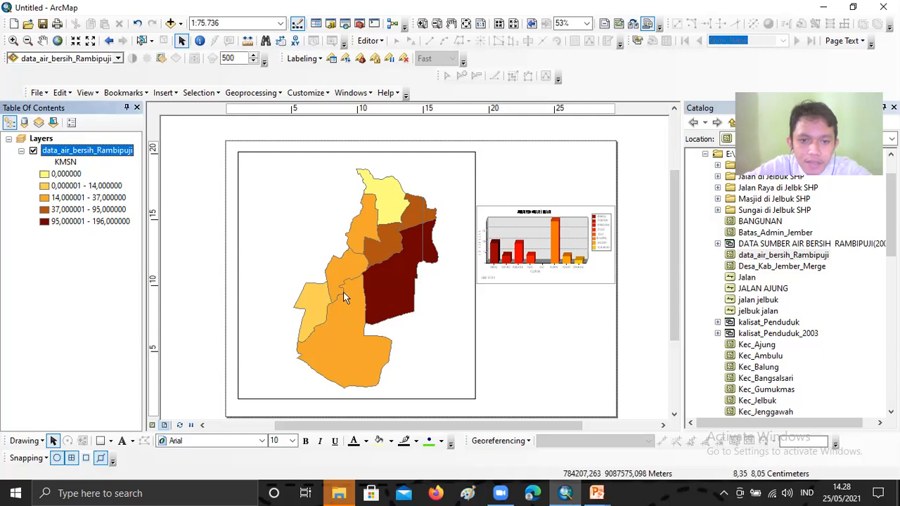
Step: Turn on feature labels for the data_air_bersih_Rambipuji layer and inspect them on the map
{"action": "right_click", "coordinate": [127, 155]}
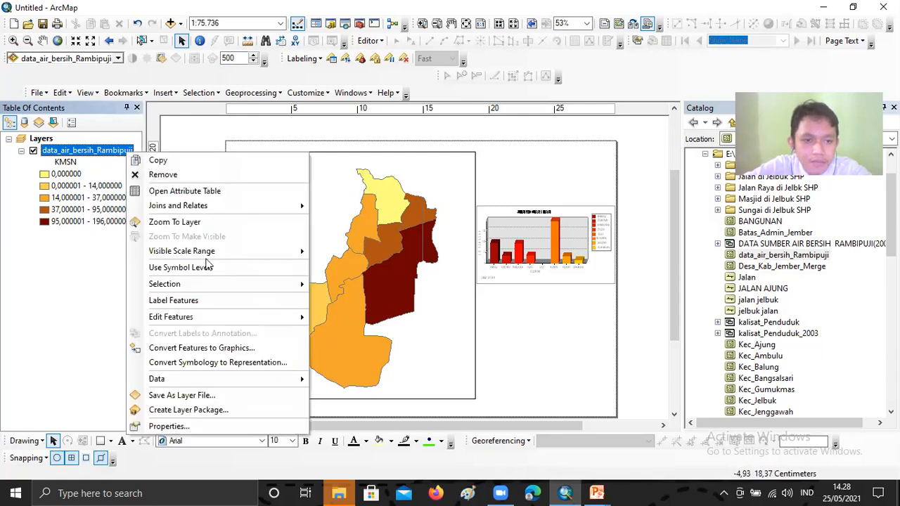
{"action": "left_click", "coordinate": [146, 300]}
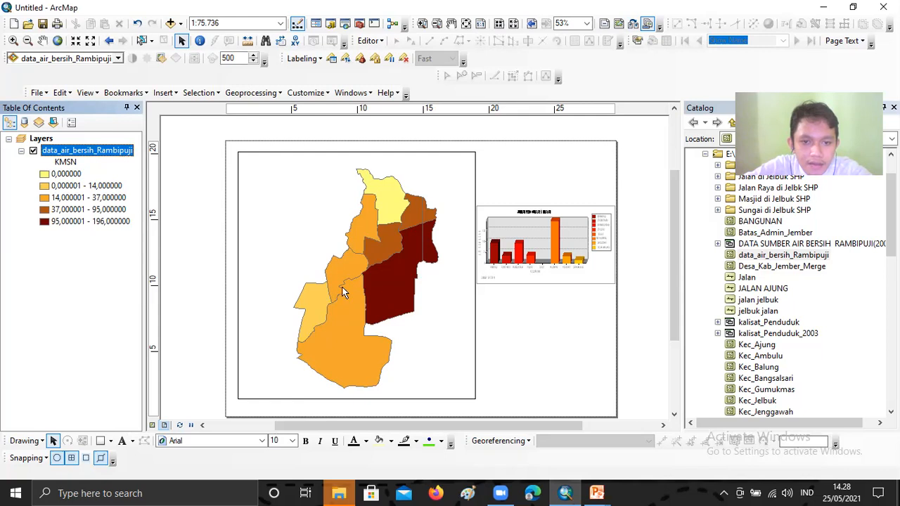
{"action": "scroll", "coordinate": [356, 281], "scroll_direction": "down", "scroll_amount": 4}
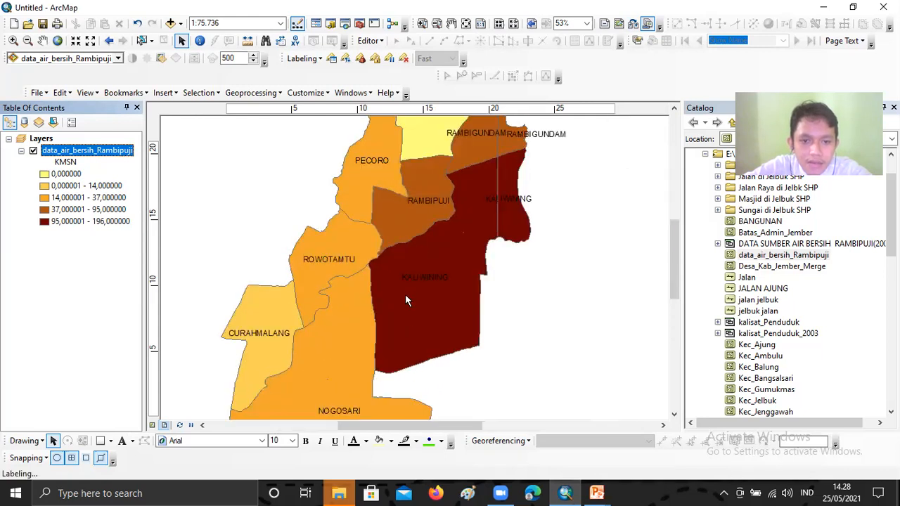
{"action": "scroll", "coordinate": [406, 301], "scroll_direction": "up", "scroll_amount": 3}
{"action": "scroll", "coordinate": [406, 300], "scroll_direction": "up", "scroll_amount": 1}
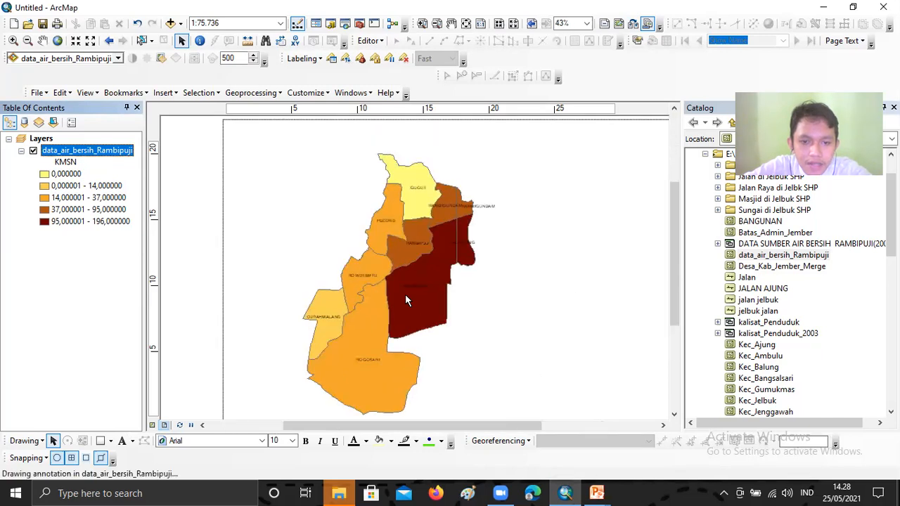
Step: Switch the symbology of the data_air_bersih_Rambipuji layer to pie charts in its properties
{"action": "right_click", "coordinate": [125, 154]}
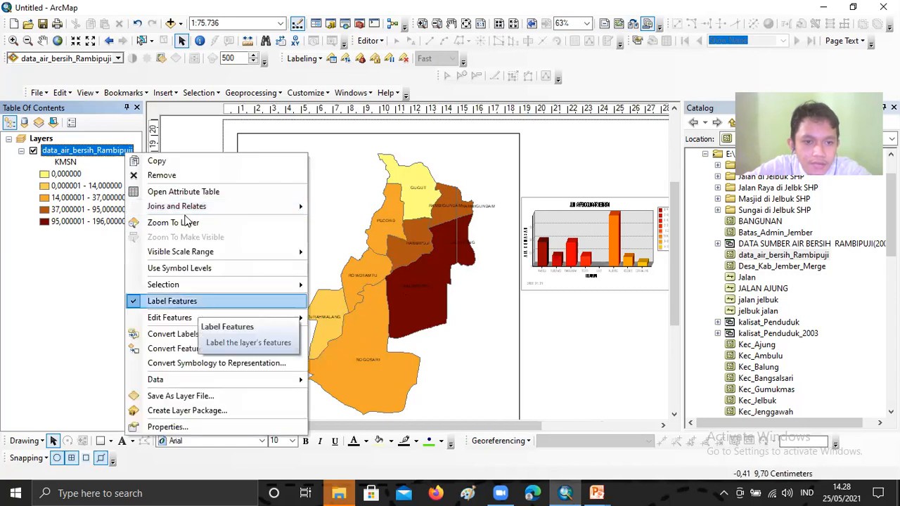
{"action": "left_click", "coordinate": [214, 425]}
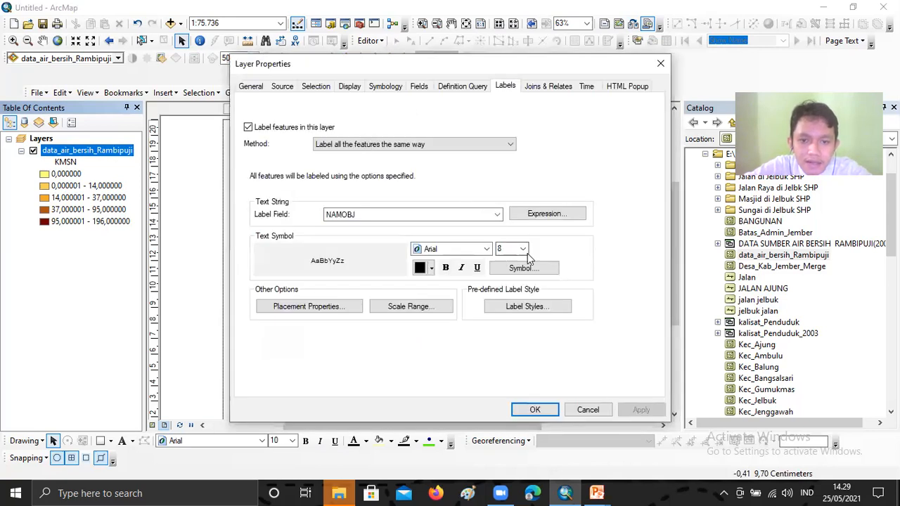
{"action": "left_click", "coordinate": [354, 88]}
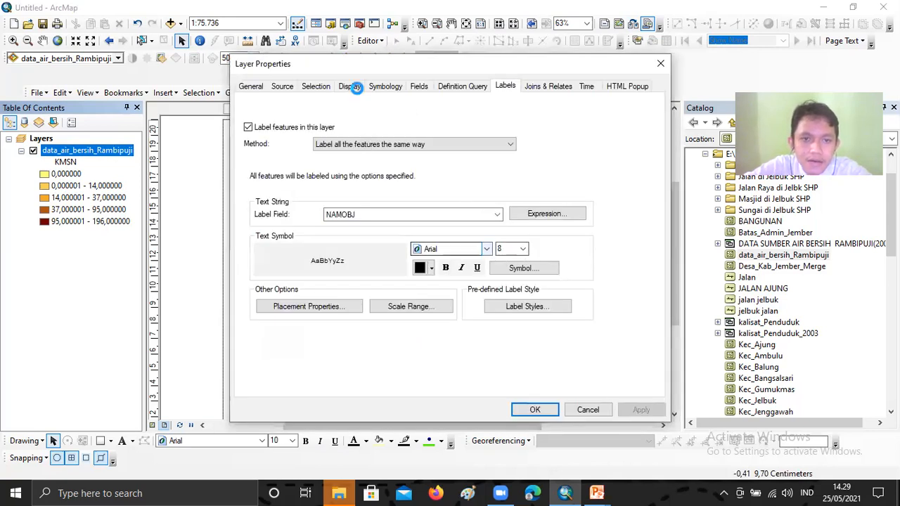
{"action": "left_click", "coordinate": [325, 86]}
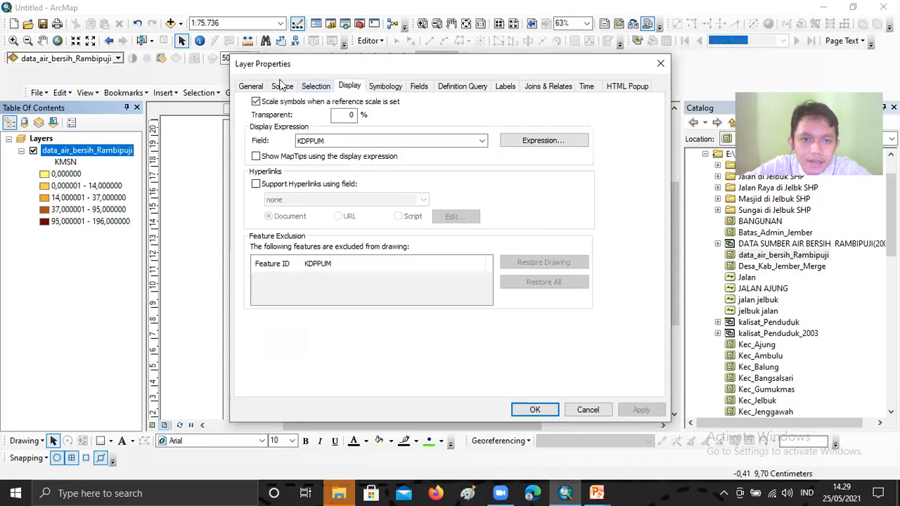
{"action": "left_click", "coordinate": [251, 88]}
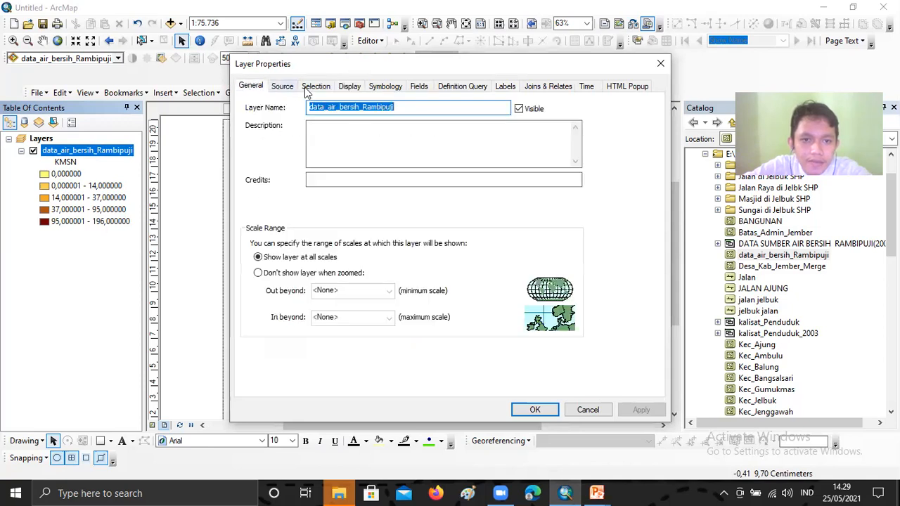
{"action": "left_click", "coordinate": [378, 87]}
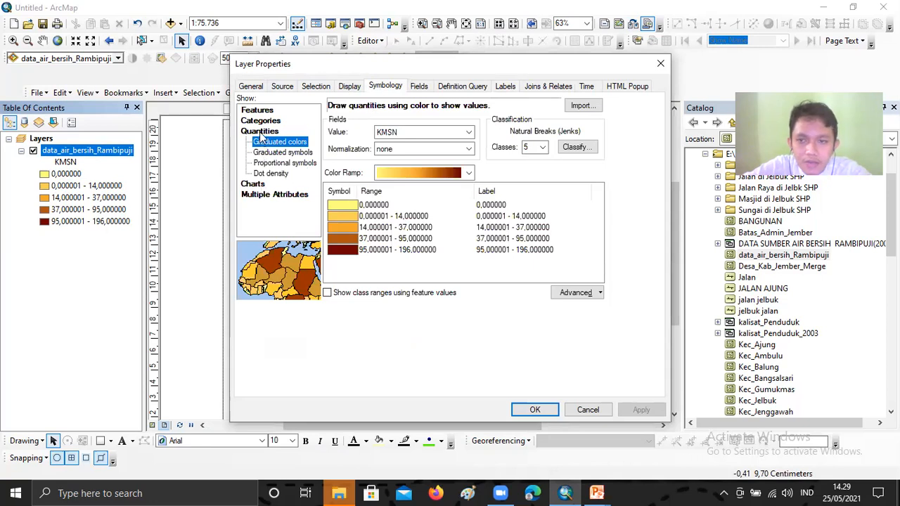
{"action": "left_click", "coordinate": [254, 186]}
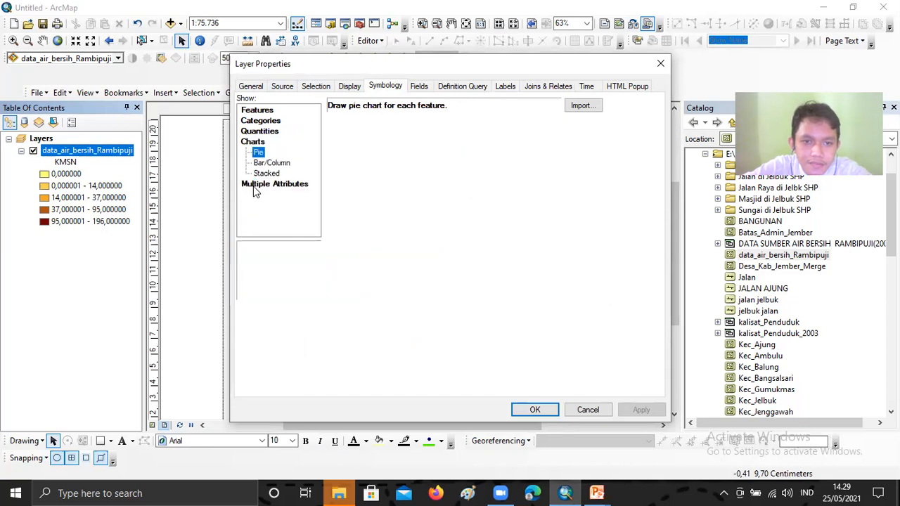
Step: Add the KMSN, SUNGAI and POMPA fields to the pie chart symbology
{"action": "mouse_move", "coordinate": [399, 160]}
{"action": "left_mouse_down"}
{"action": "mouse_move", "coordinate": [398, 188]}
{"action": "mouse_move", "coordinate": [394, 152]}
{"action": "left_mouse_up"}
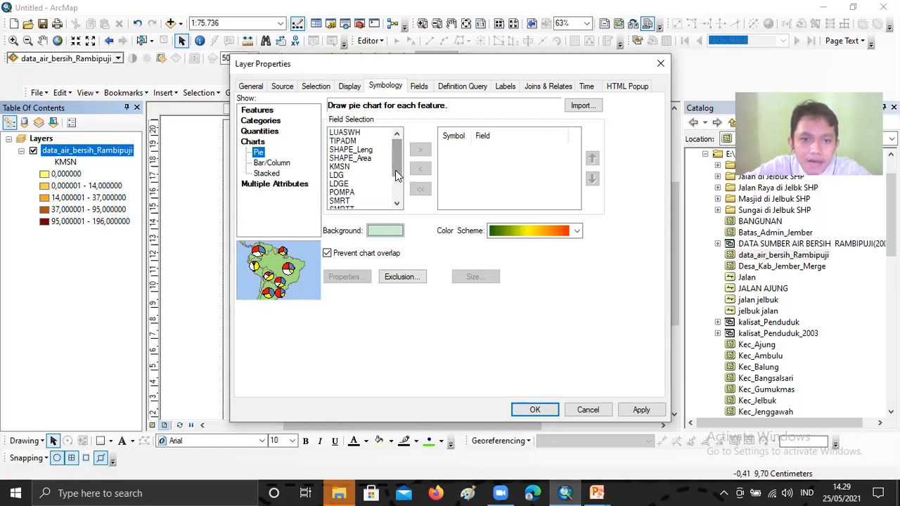
{"action": "left_click", "coordinate": [399, 181]}
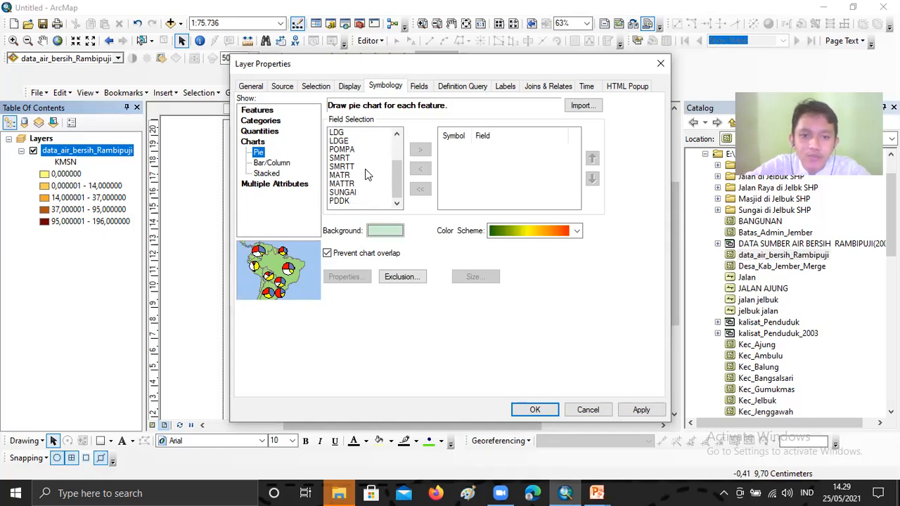
{"action": "scroll", "coordinate": [342, 156], "scroll_direction": "up", "scroll_amount": 1}
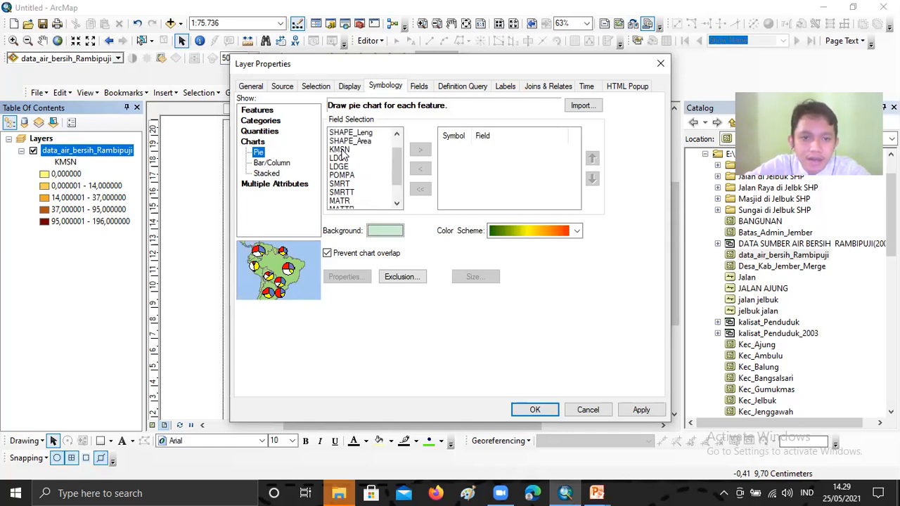
{"action": "left_click", "coordinate": [341, 150]}
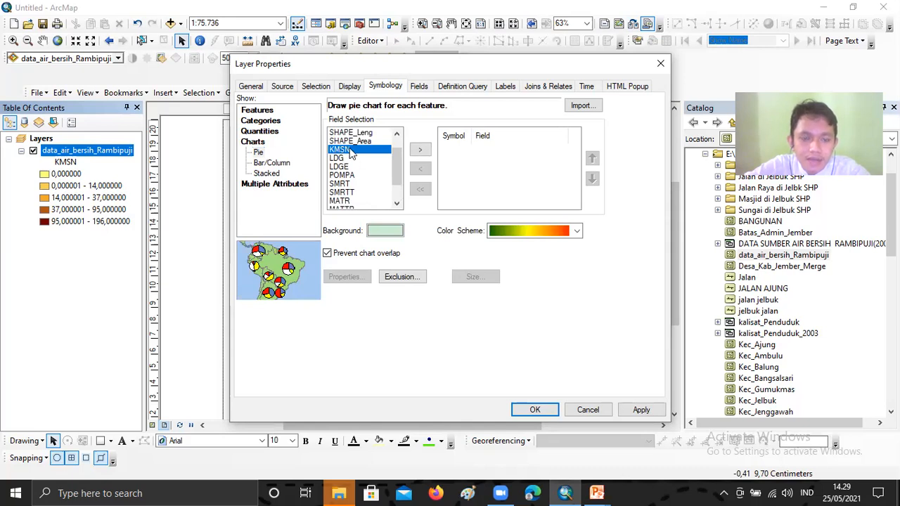
{"action": "double_click", "coordinate": [350, 154]}
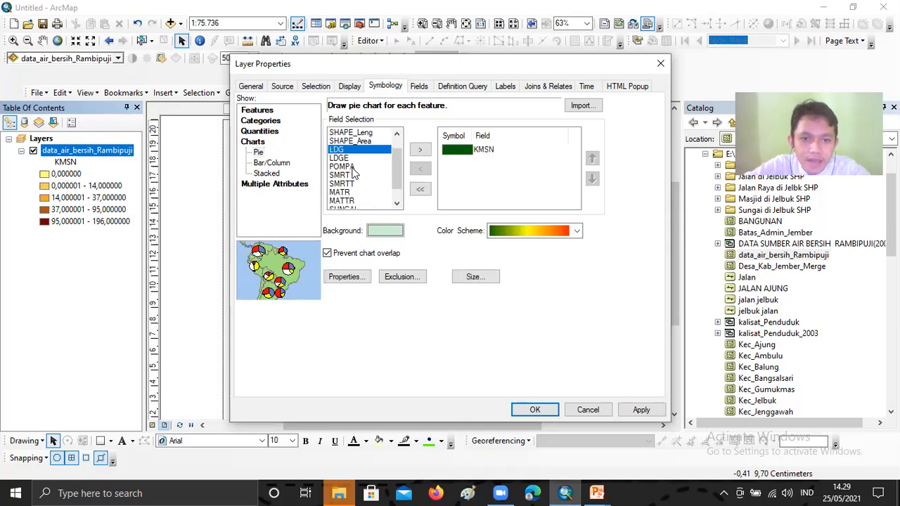
{"action": "scroll", "coordinate": [355, 195], "scroll_direction": "down", "scroll_amount": 1}
{"action": "double_click", "coordinate": [355, 194]}
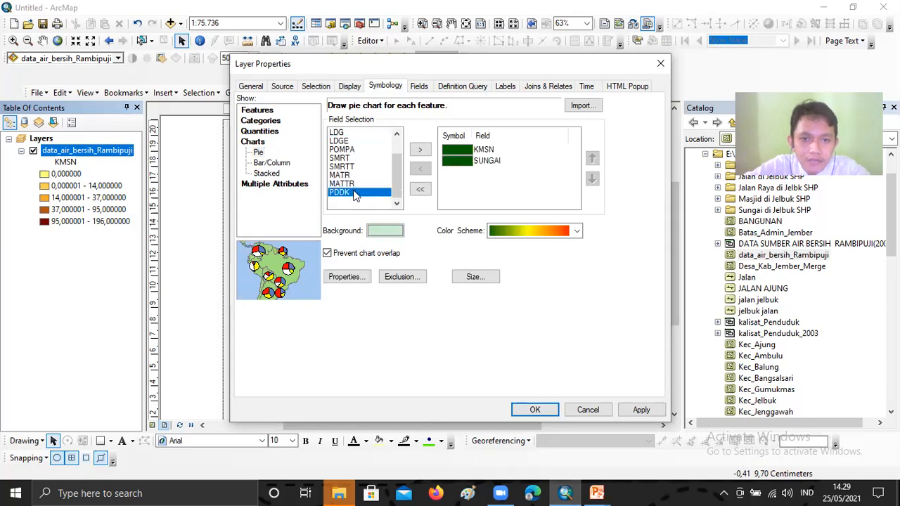
{"action": "scroll", "coordinate": [355, 175], "scroll_direction": "up", "scroll_amount": 1}
{"action": "double_click", "coordinate": [353, 184]}
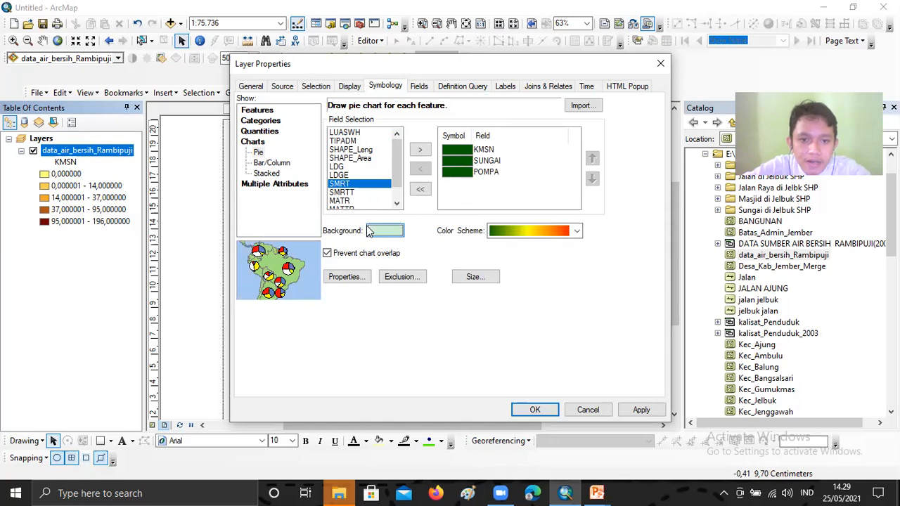
Step: Try a muted multicolour scheme for the pie chart fields
{"action": "left_click", "coordinate": [576, 232]}
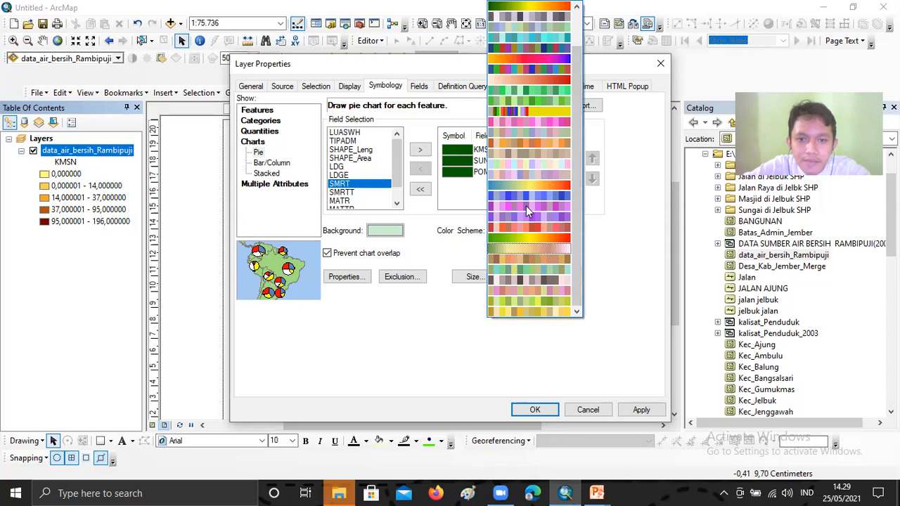
{"action": "scroll", "coordinate": [526, 197], "scroll_direction": "up", "scroll_amount": 1}
{"action": "scroll", "coordinate": [526, 167], "scroll_direction": "up", "scroll_amount": 1}
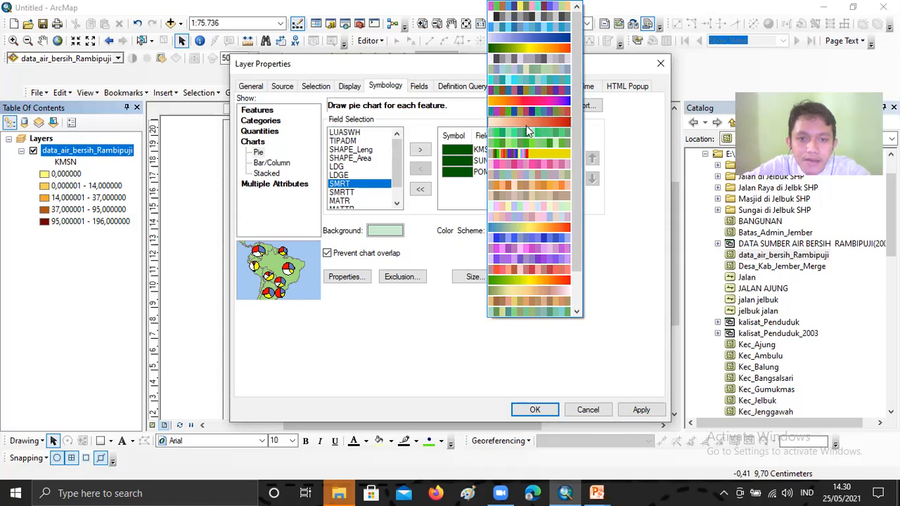
{"action": "left_click", "coordinate": [507, 71]}
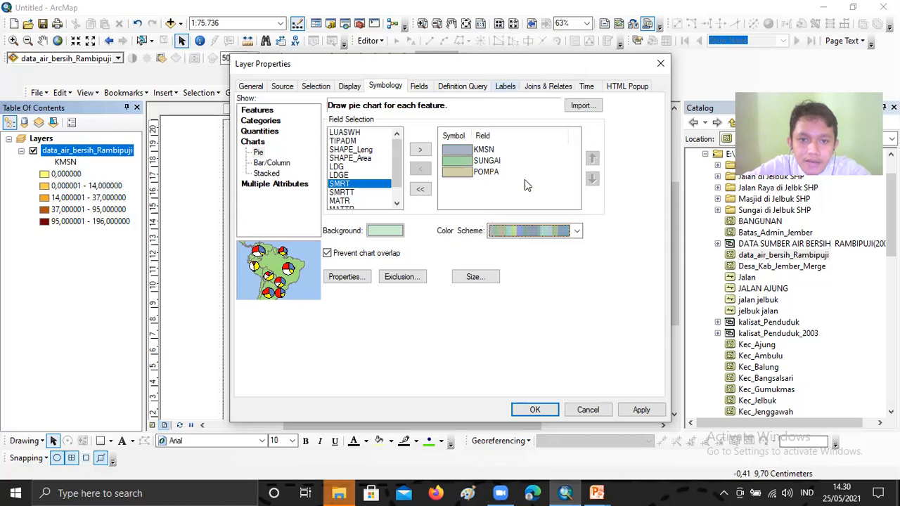
Step: Choose the light-to-dark red colour scheme for the pie charts and apply the symbology to the layer
{"action": "key", "text": "alt+Down"}
{"action": "left_click", "coordinate": [535, 77]}
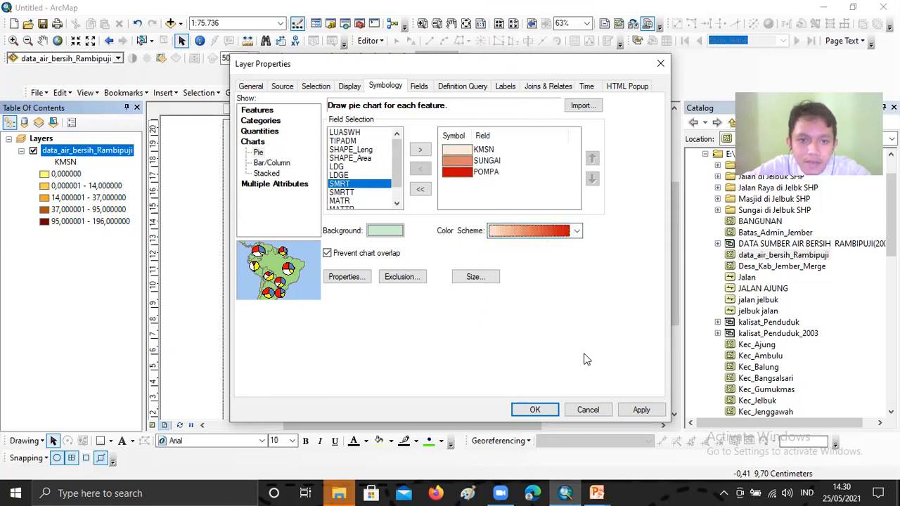
{"action": "left_click", "coordinate": [533, 412]}
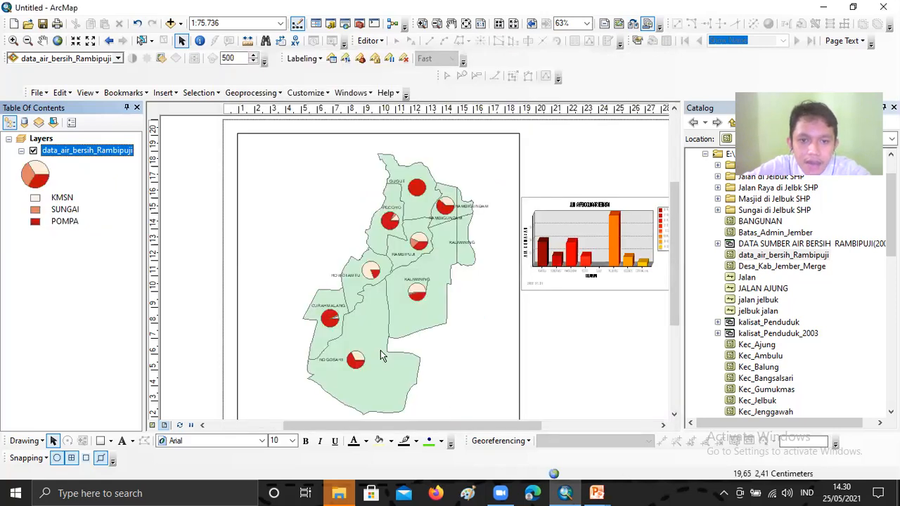
Step: Open the attribute table of the data_air_bersih_Rambipuji layer
{"action": "scroll", "coordinate": [381, 353], "scroll_direction": "up", "scroll_amount": 1}
{"action": "scroll", "coordinate": [381, 353], "scroll_direction": "down", "scroll_amount": 1}
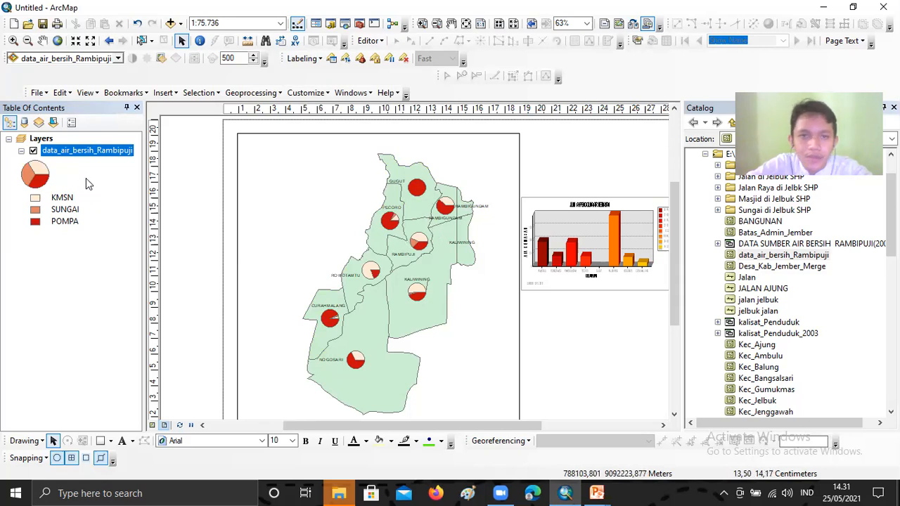
{"action": "right_click", "coordinate": [102, 152]}
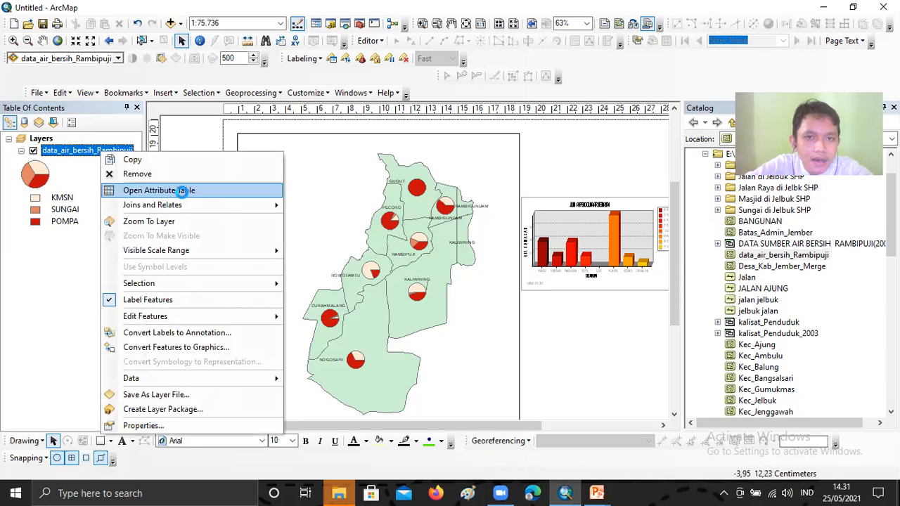
{"action": "left_click", "coordinate": [181, 191]}
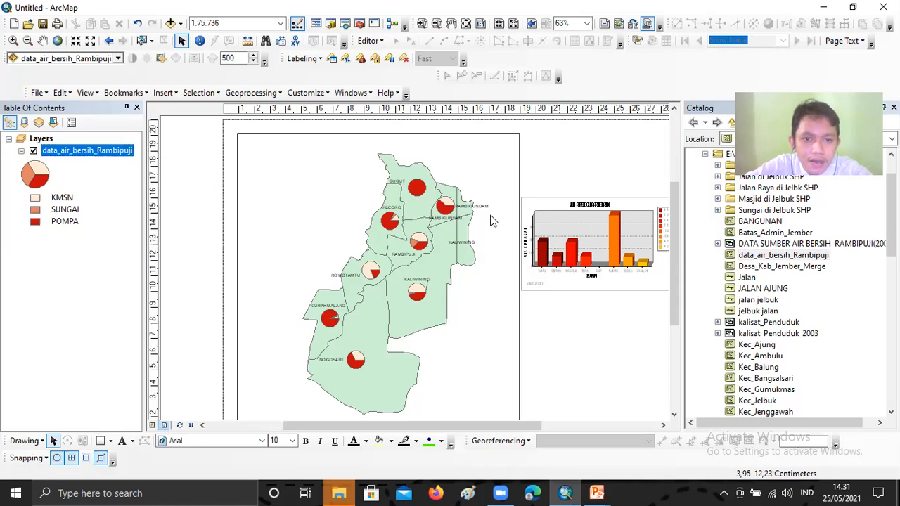
Step: Look over the table options and close the attribute table of the data_air_bersih_Rambipuji layer
{"action": "left_click", "coordinate": [325, 169]}
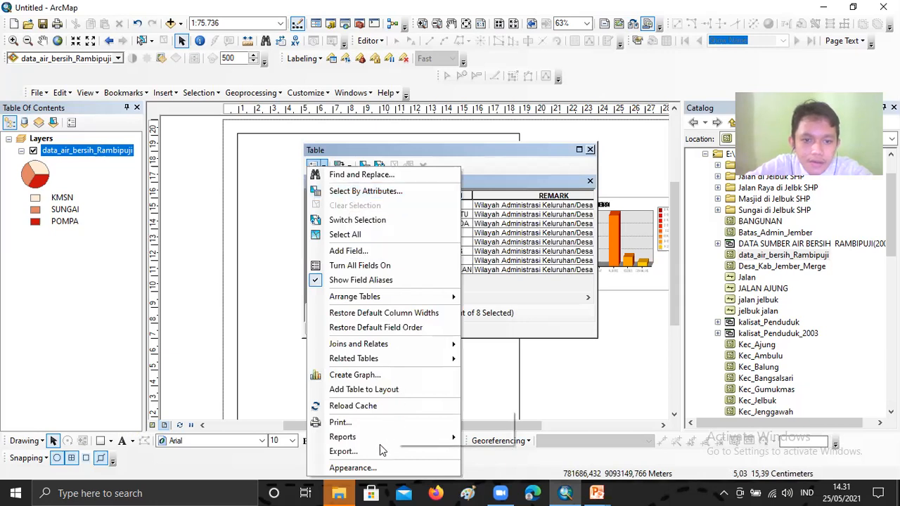
{"action": "left_click", "coordinate": [250, 280]}
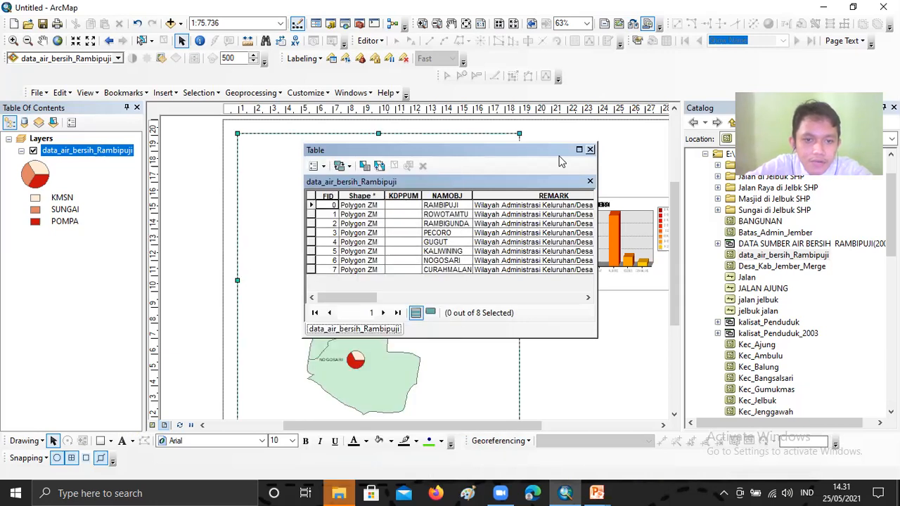
{"action": "left_click", "coordinate": [590, 150]}
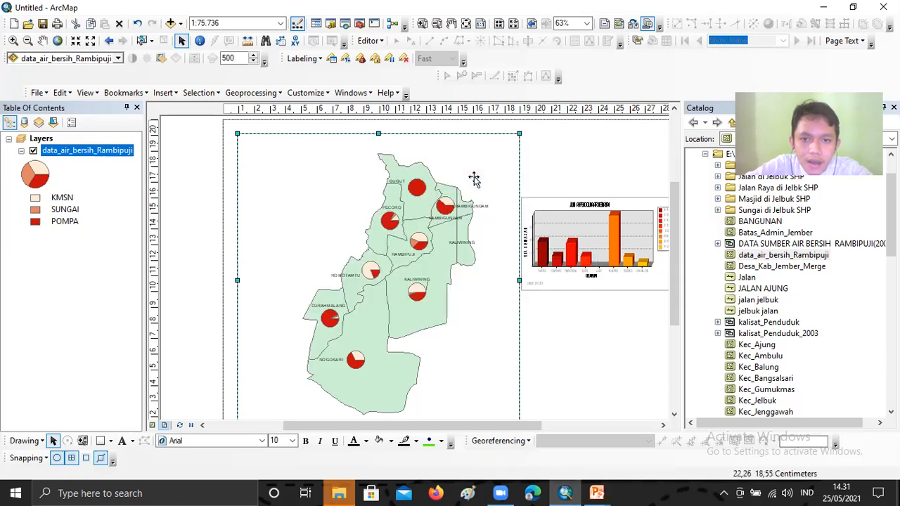
Step: Switch the data_air_bersih_Rambipuji layer's symbology from pie to bar/column charts
{"action": "right_click", "coordinate": [83, 149]}
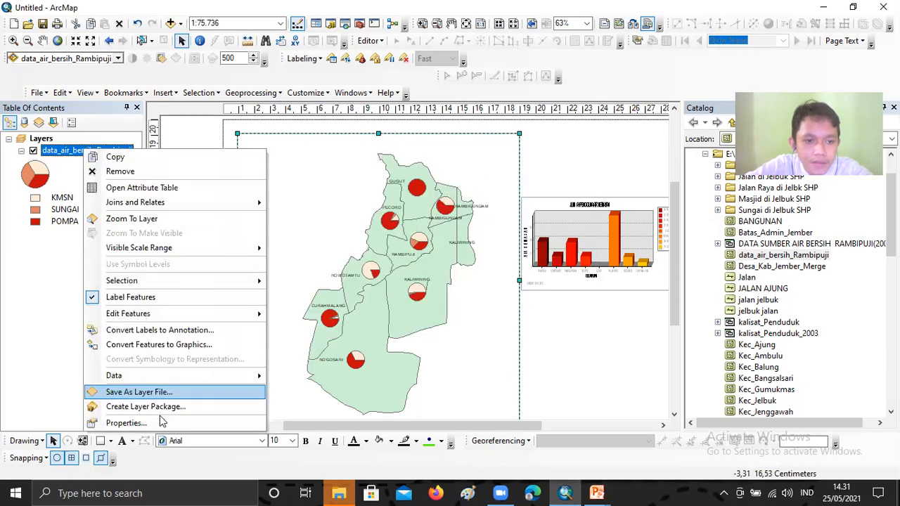
{"action": "left_click", "coordinate": [159, 421]}
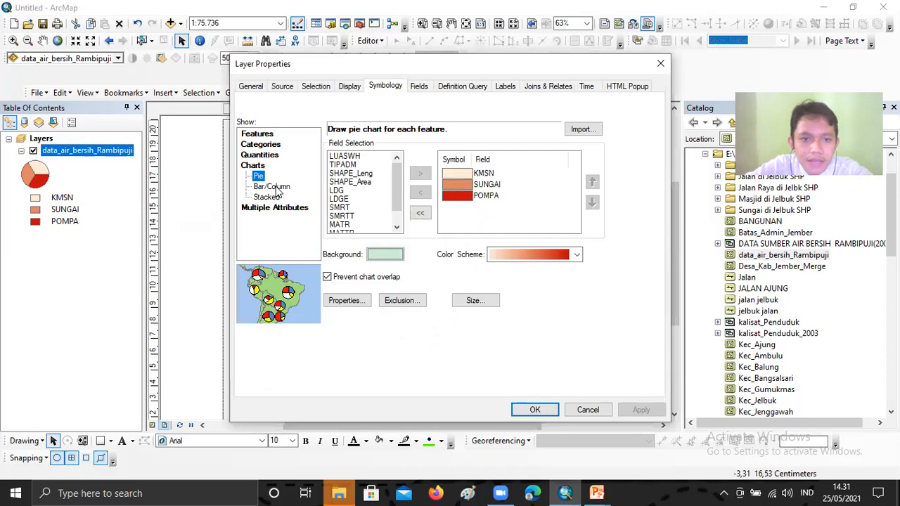
{"action": "left_click", "coordinate": [276, 187]}
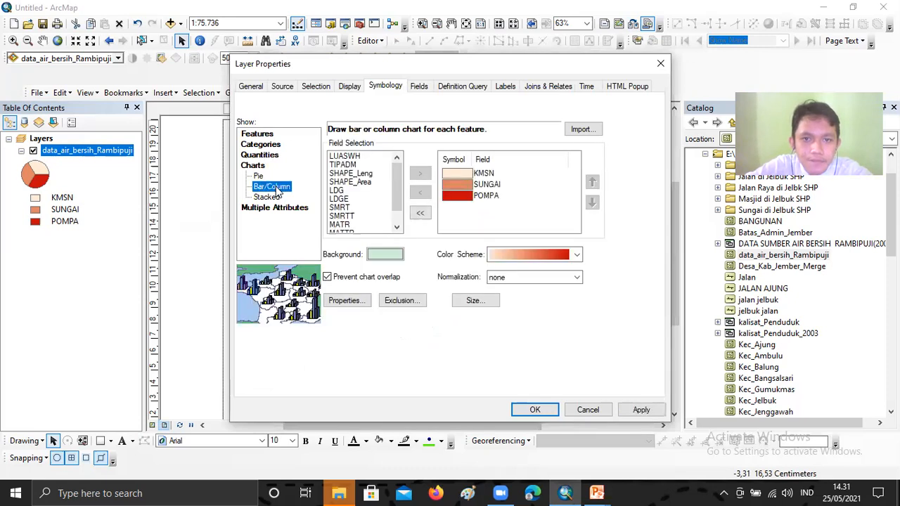
Step: Add the SMRT field to the bar/column chart fields
{"action": "scroll", "coordinate": [398, 169], "scroll_direction": "down", "scroll_amount": 1}
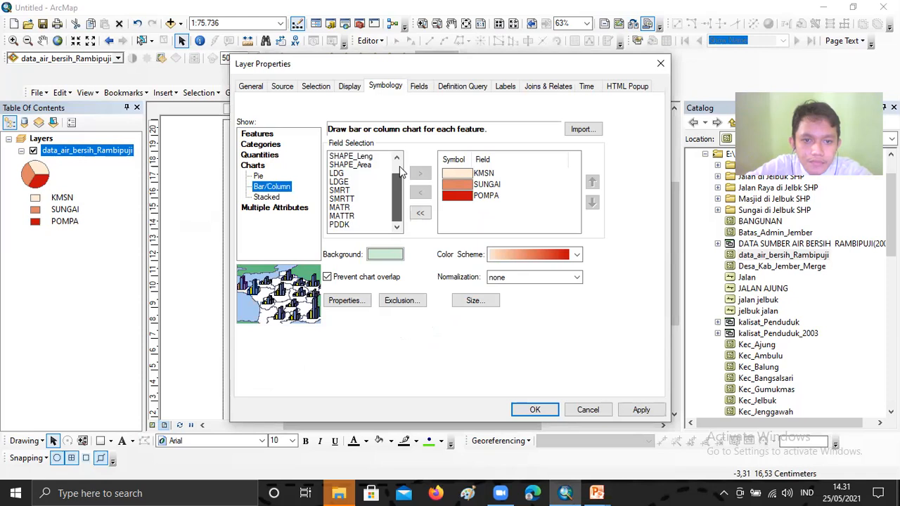
{"action": "scroll", "coordinate": [399, 166], "scroll_direction": "up", "scroll_amount": 1}
{"action": "scroll", "coordinate": [397, 172], "scroll_direction": "down", "scroll_amount": 1}
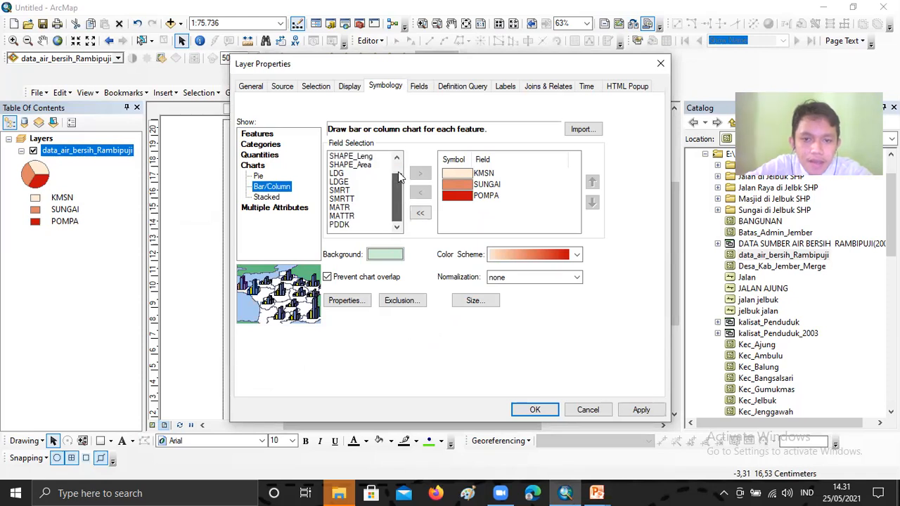
{"action": "scroll", "coordinate": [397, 171], "scroll_direction": "up", "scroll_amount": 1}
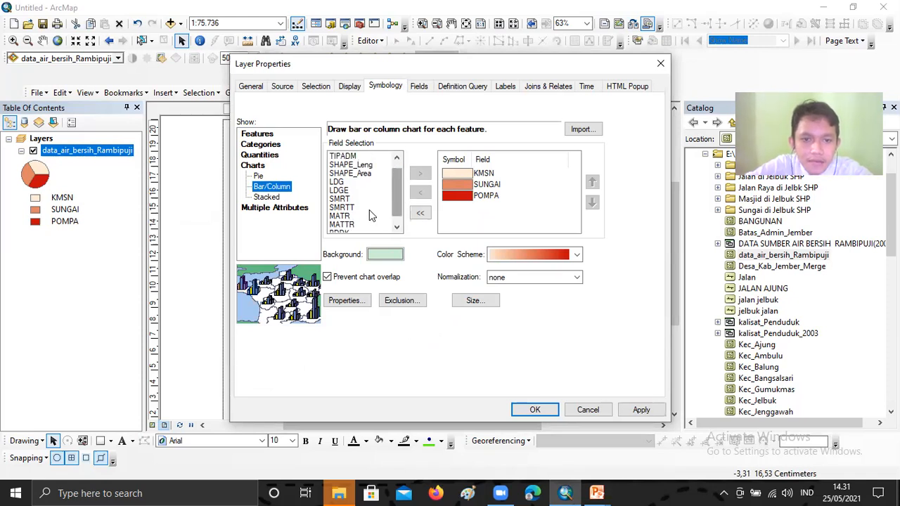
{"action": "scroll", "coordinate": [359, 191], "scroll_direction": "down", "scroll_amount": 1}
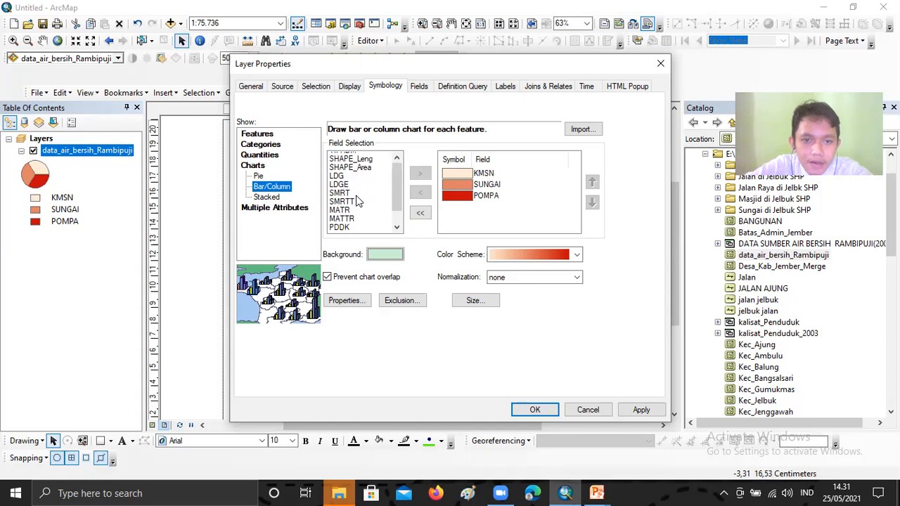
{"action": "scroll", "coordinate": [358, 201], "scroll_direction": "up", "scroll_amount": 1}
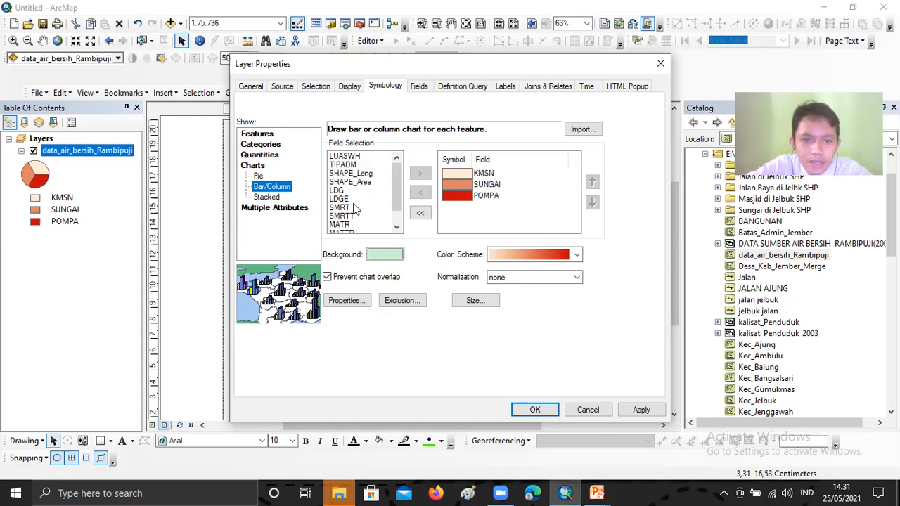
{"action": "scroll", "coordinate": [362, 224], "scroll_direction": "down", "scroll_amount": 1}
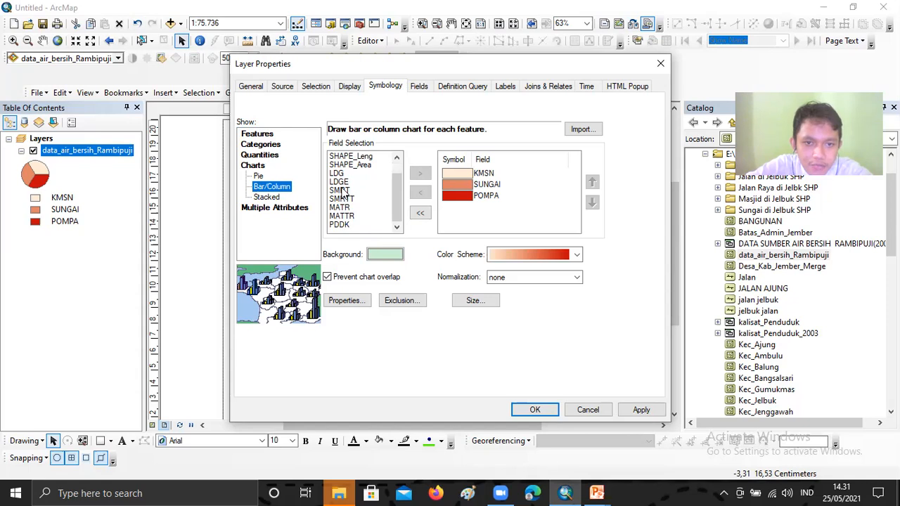
{"action": "left_click", "coordinate": [343, 196]}
{"action": "left_click", "coordinate": [342, 191]}
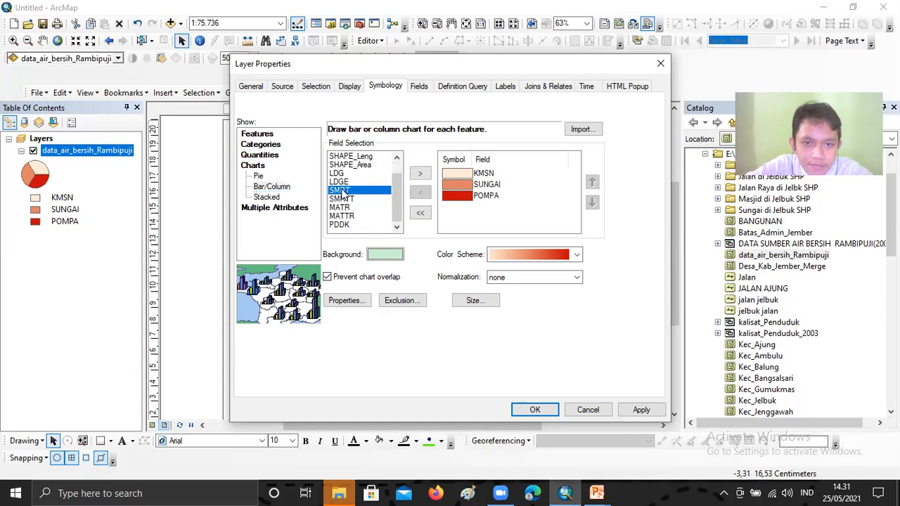
{"action": "double_click", "coordinate": [341, 191]}
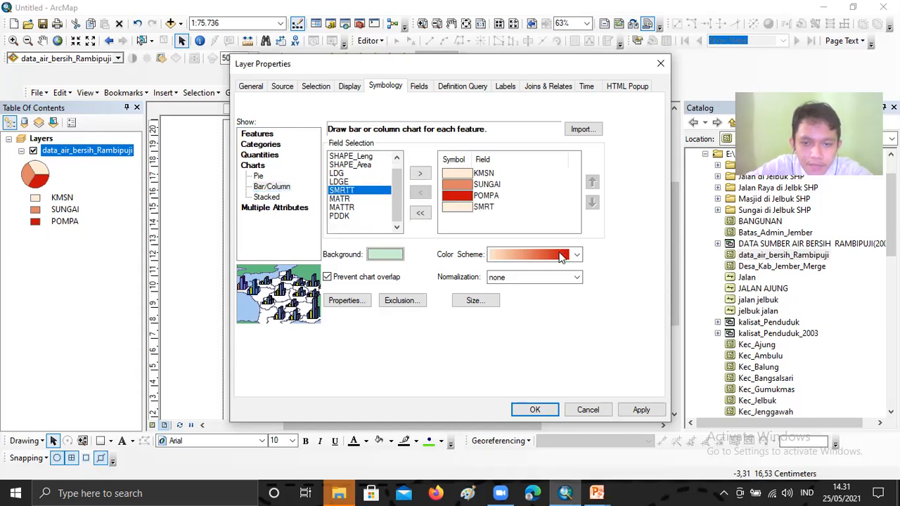
Step: Choose the multi-shade blue colour scheme for the bar chart fields, keep normalization at none and apply the symbology to the map
{"action": "left_click", "coordinate": [575, 257]}
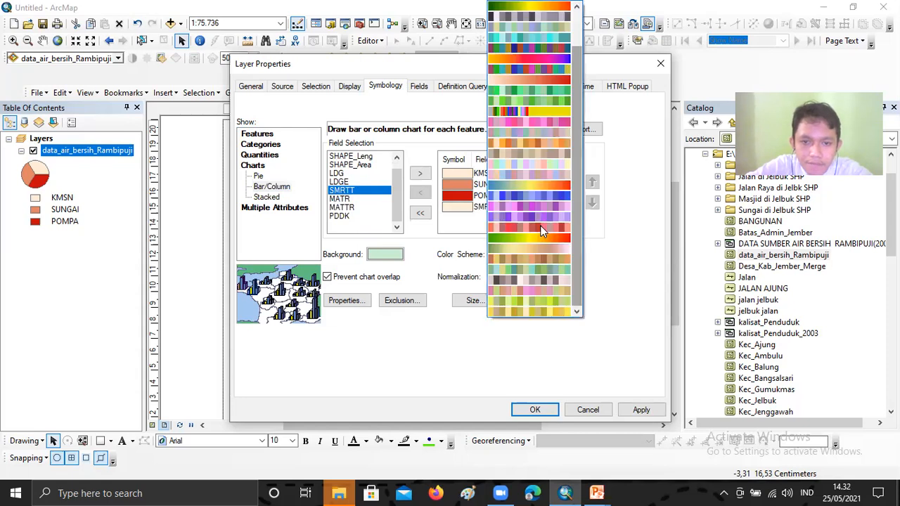
{"action": "scroll", "coordinate": [532, 228], "scroll_direction": "up", "scroll_amount": 1}
{"action": "scroll", "coordinate": [531, 227], "scroll_direction": "up", "scroll_amount": 1}
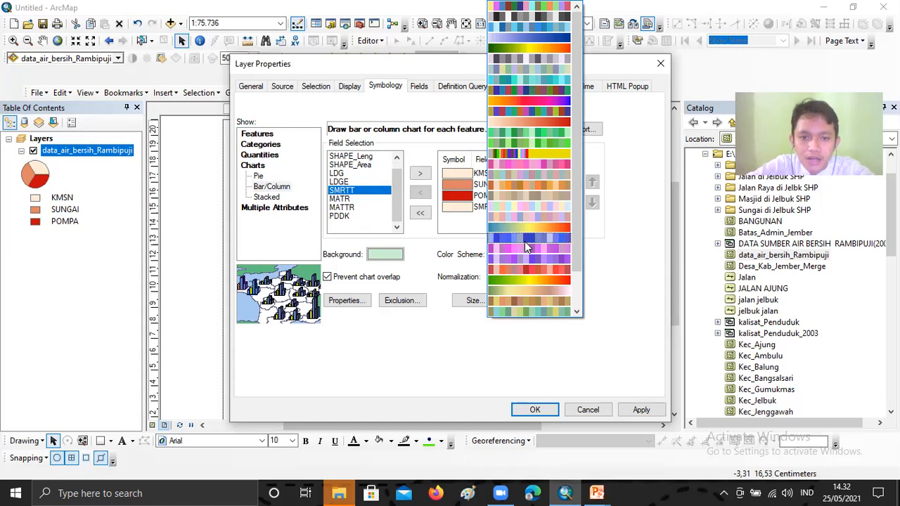
{"action": "left_click", "coordinate": [524, 241]}
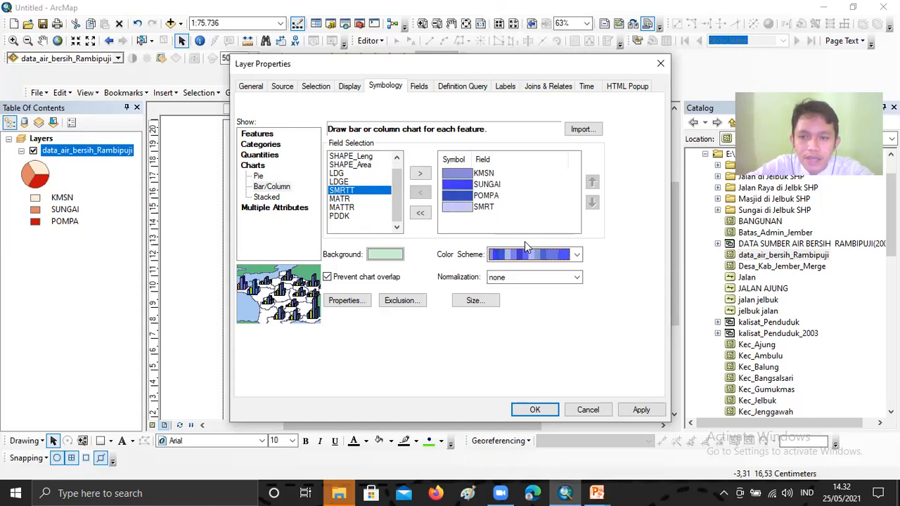
{"action": "left_click", "coordinate": [577, 278]}
{"action": "left_click", "coordinate": [576, 279]}
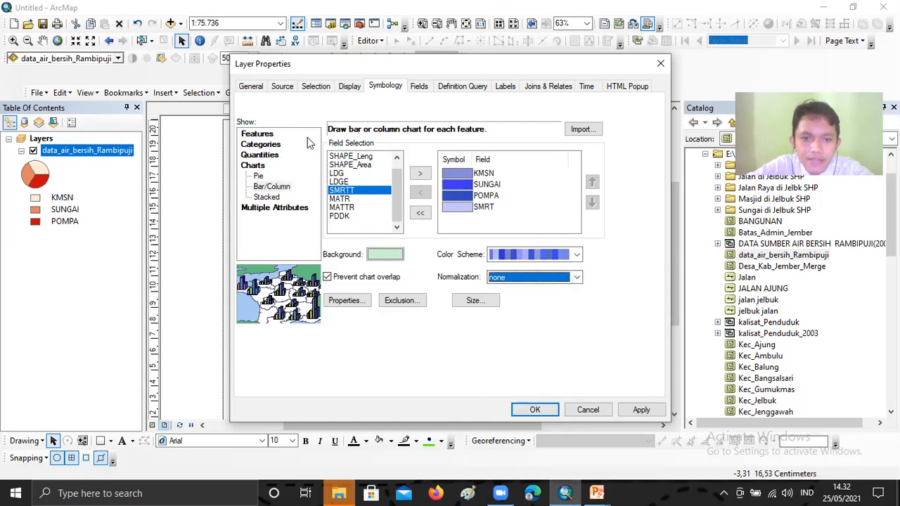
{"action": "left_click", "coordinate": [539, 409]}
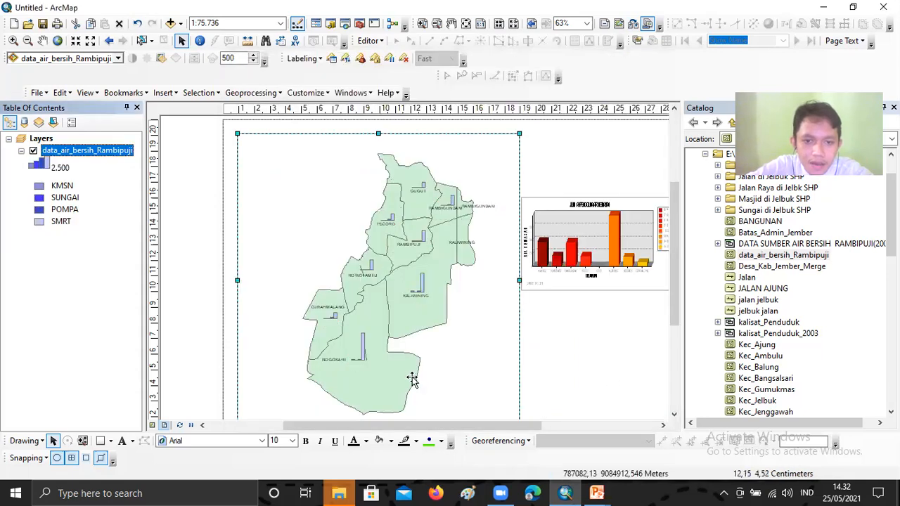
{"action": "scroll", "coordinate": [412, 379], "scroll_direction": "up", "scroll_amount": 3}
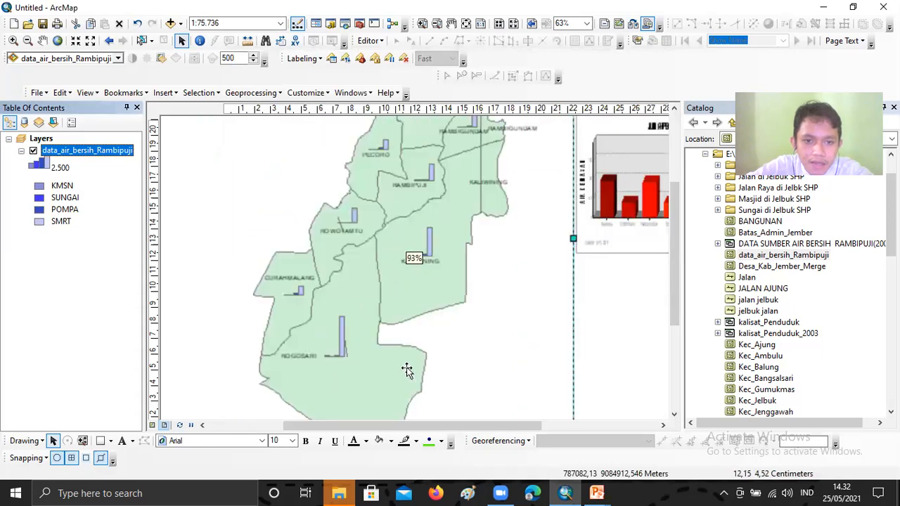
{"action": "scroll", "coordinate": [406, 371], "scroll_direction": "up", "scroll_amount": 1}
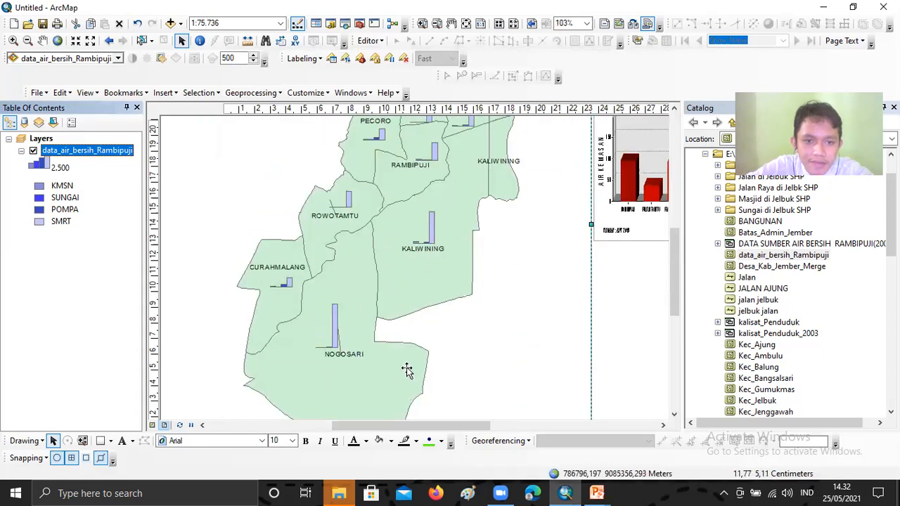
{"action": "scroll", "coordinate": [407, 370], "scroll_direction": "down", "scroll_amount": 1}
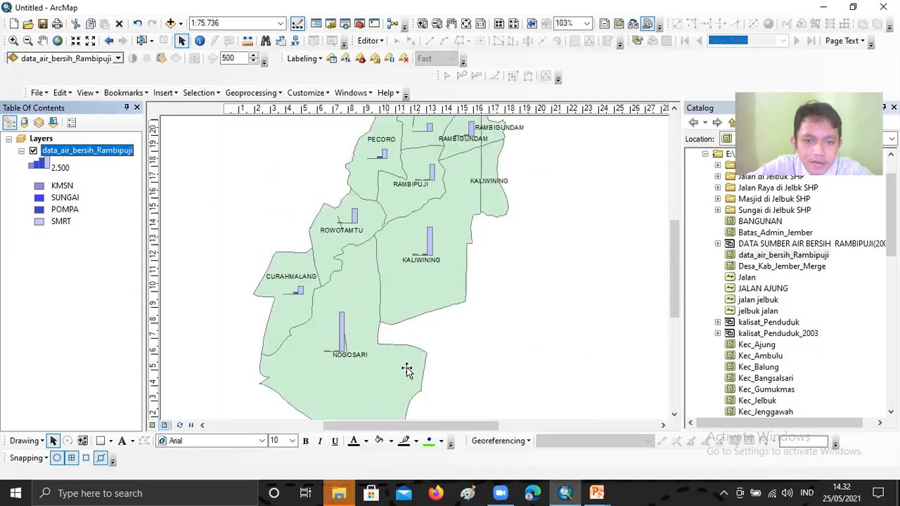
{"action": "scroll", "coordinate": [407, 338], "scroll_direction": "down", "scroll_amount": 3}
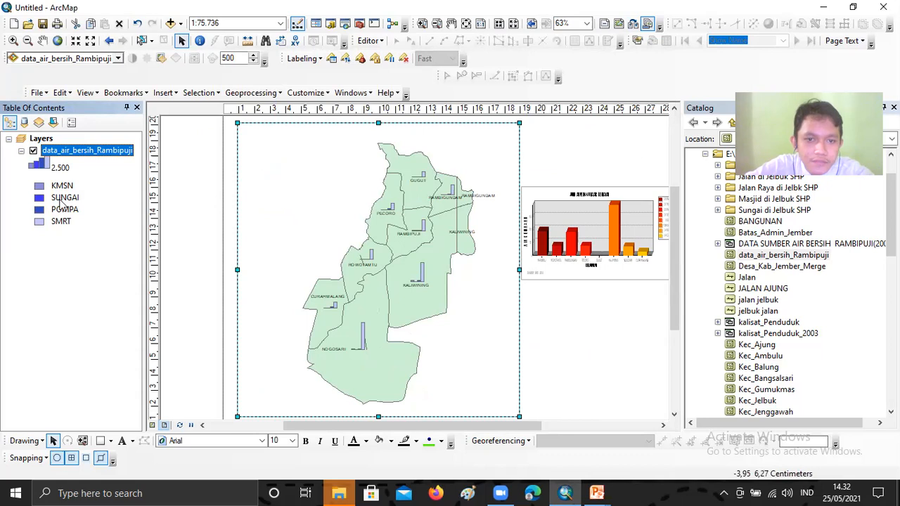
Step: Set the village label font of the data_air_bersih_Rambipuji layer to Arial Black
{"action": "right_click", "coordinate": [79, 151]}
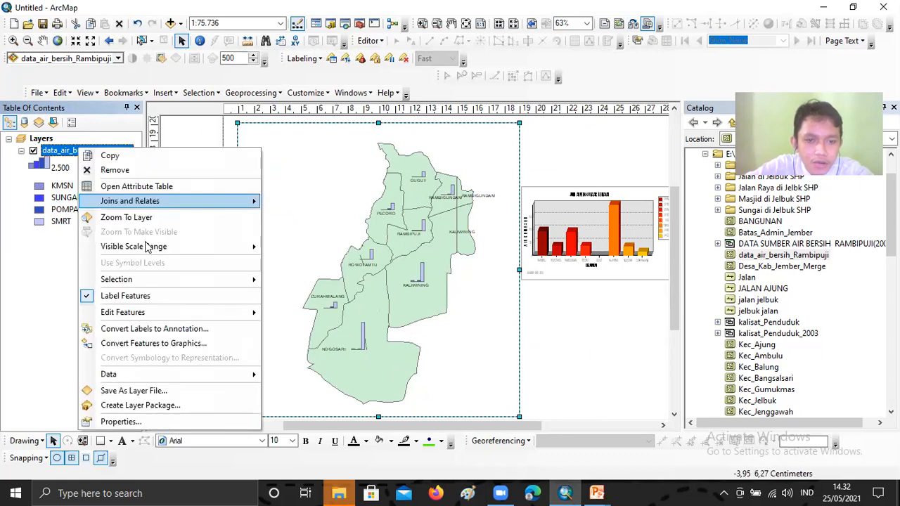
{"action": "left_click", "coordinate": [187, 421]}
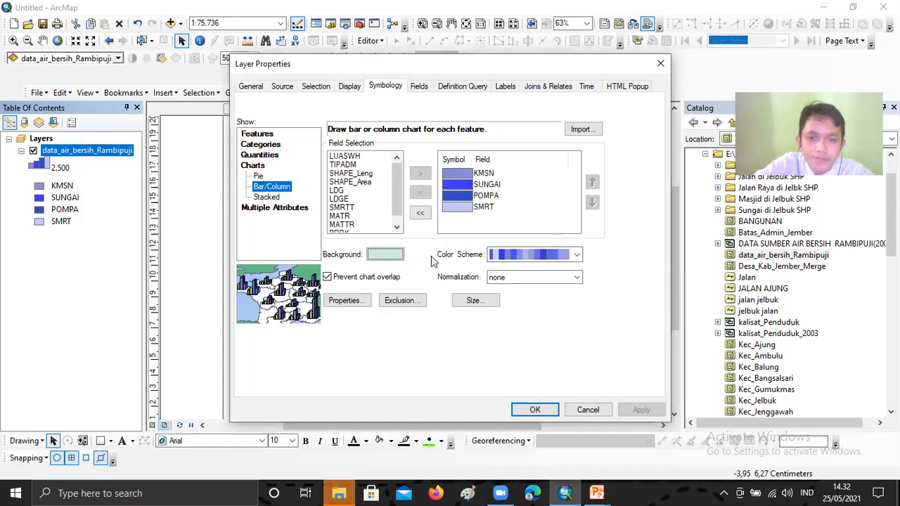
{"action": "left_click", "coordinate": [512, 87]}
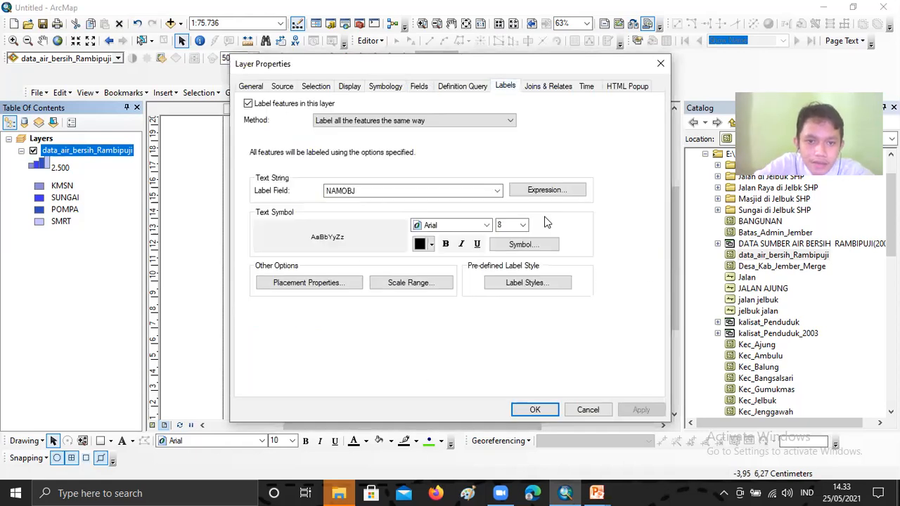
{"action": "left_click", "coordinate": [486, 225]}
{"action": "left_click", "coordinate": [436, 237]}
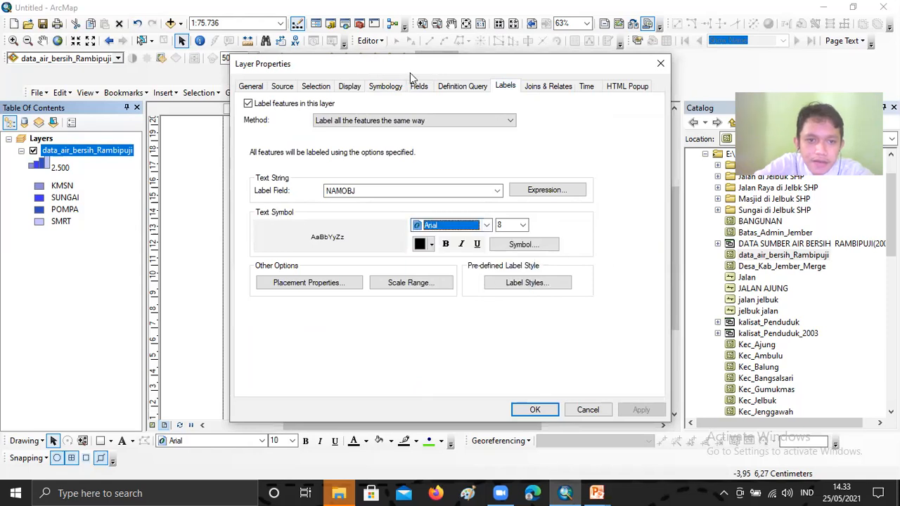
{"action": "left_click", "coordinate": [486, 224]}
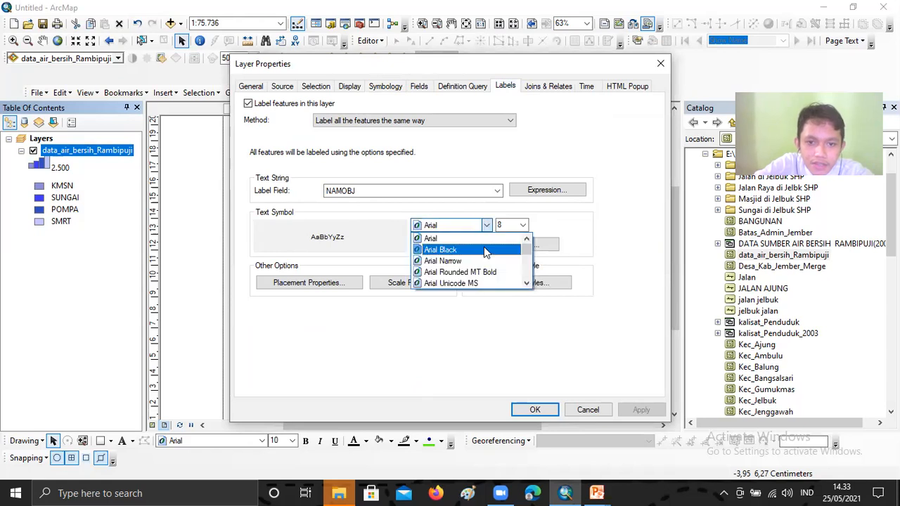
{"action": "left_click", "coordinate": [507, 250]}
Step: Set the village label size to 16 and apply the label settings to the map
{"action": "left_click", "coordinate": [523, 225]}
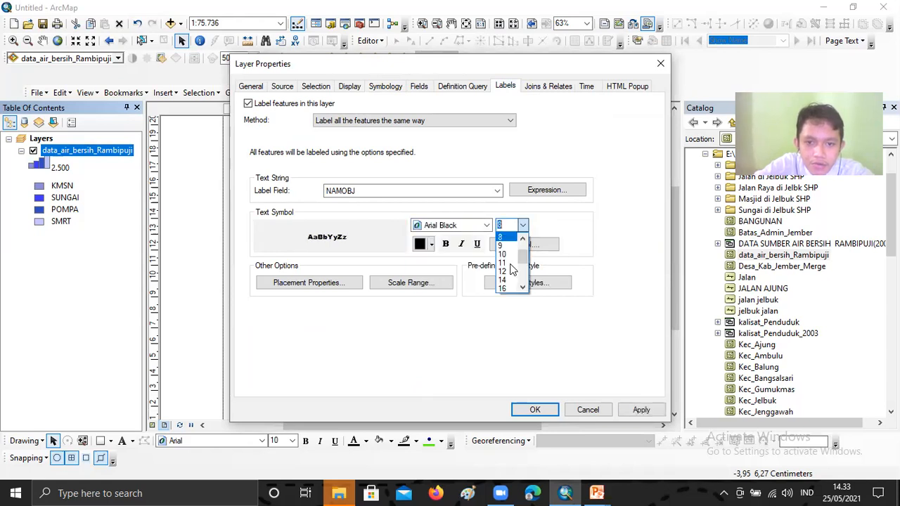
{"action": "left_click", "coordinate": [509, 288]}
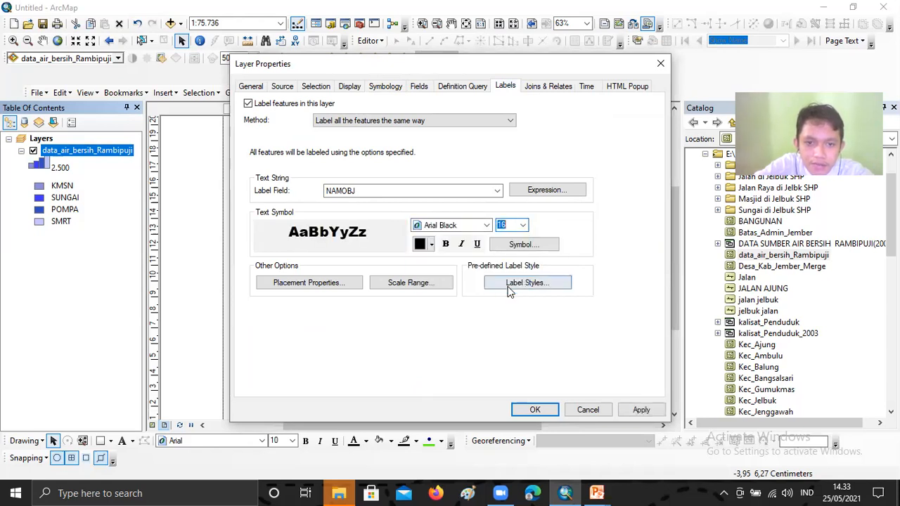
{"action": "left_click", "coordinate": [534, 411]}
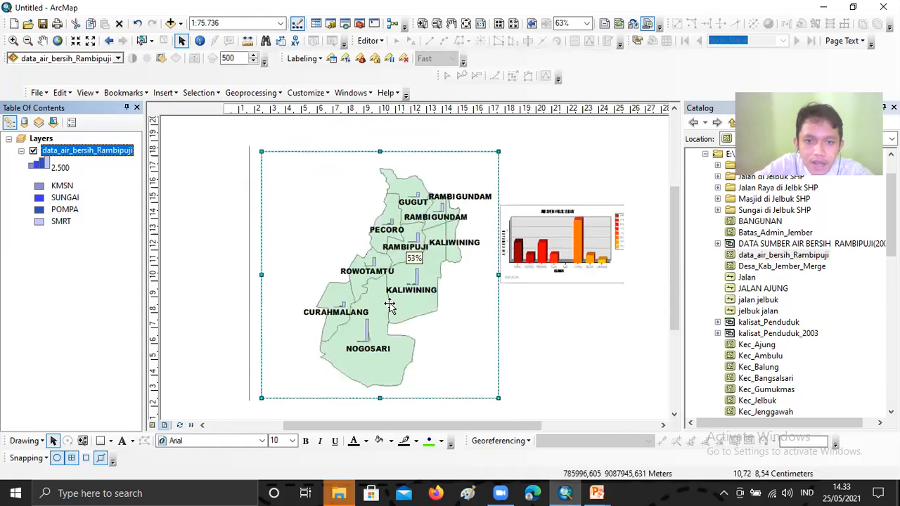
{"action": "scroll", "coordinate": [390, 304], "scroll_direction": "up", "scroll_amount": 2}
{"action": "scroll", "coordinate": [389, 305], "scroll_direction": "down", "scroll_amount": 1}
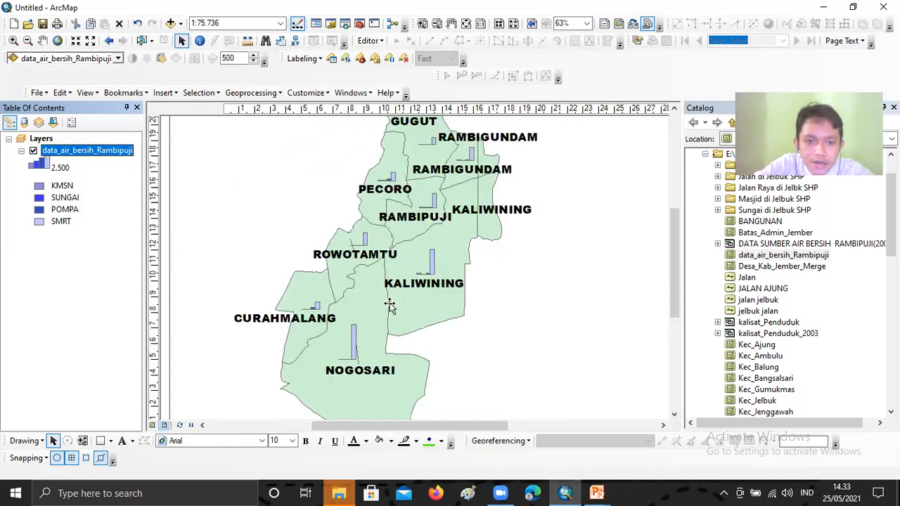
{"action": "scroll", "coordinate": [389, 305], "scroll_direction": "down", "scroll_amount": 1}
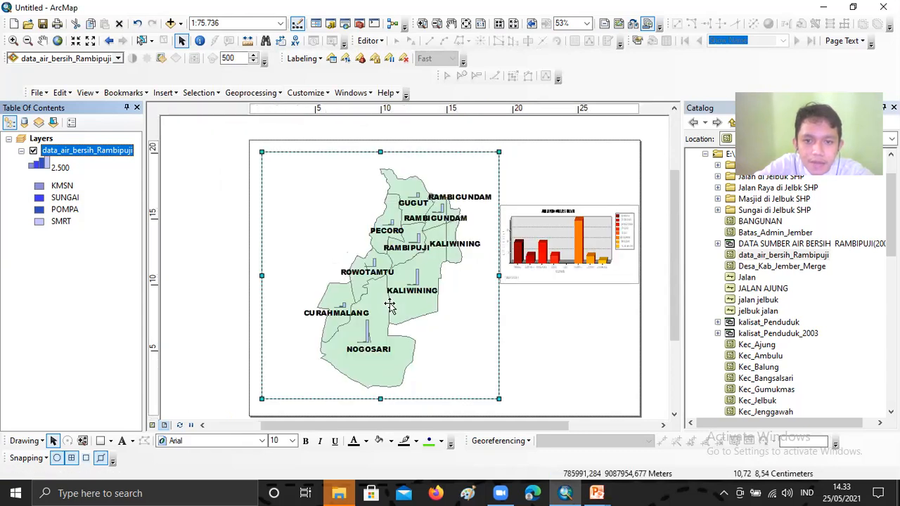
Step: Review the quantities symbology options of the data_air_bersih_Rambipuji layer: graduated colors, graduated symbols, proportional symbols and dot density
{"action": "right_click", "coordinate": [99, 151]}
{"action": "left_click", "coordinate": [174, 427]}
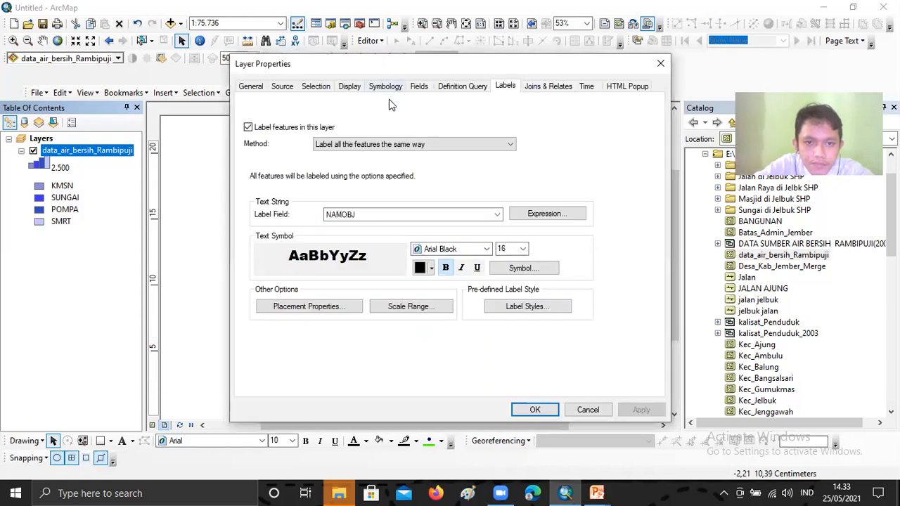
{"action": "left_click", "coordinate": [388, 90]}
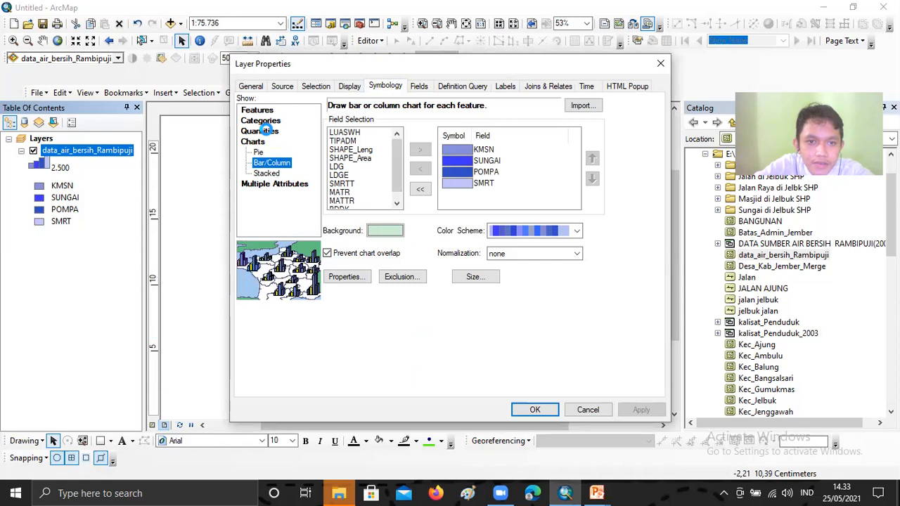
{"action": "left_click", "coordinate": [266, 131]}
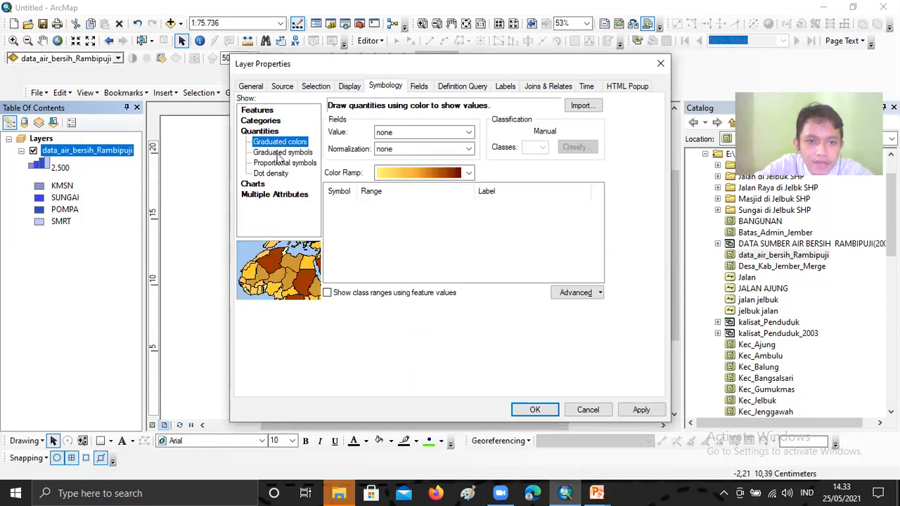
{"action": "left_click", "coordinate": [281, 153]}
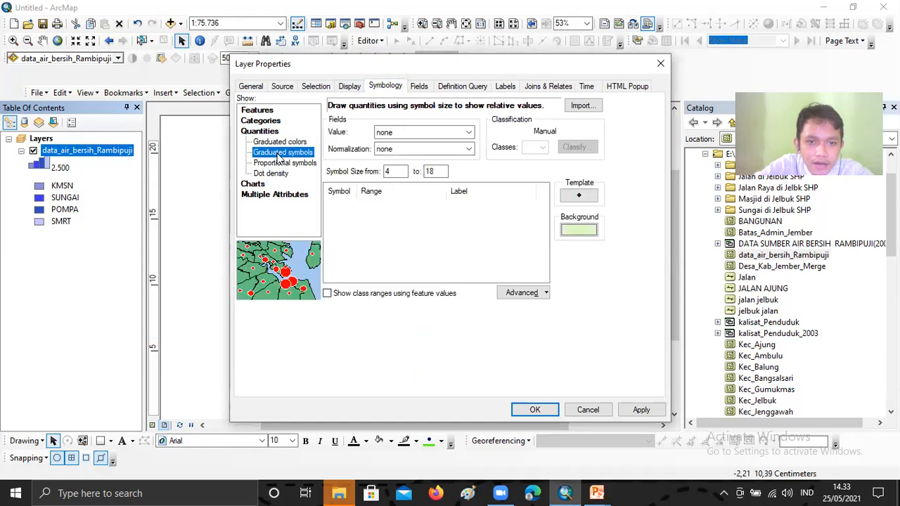
{"action": "left_click", "coordinate": [283, 162]}
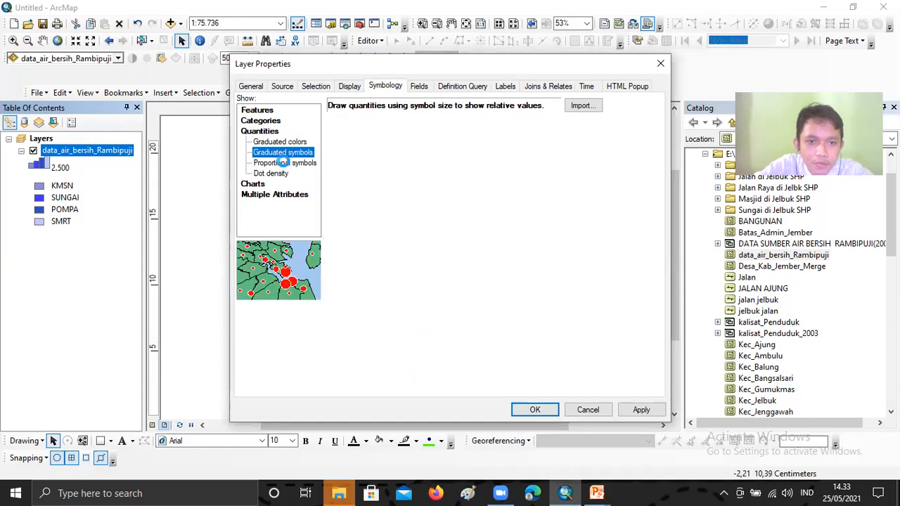
{"action": "left_click", "coordinate": [281, 173]}
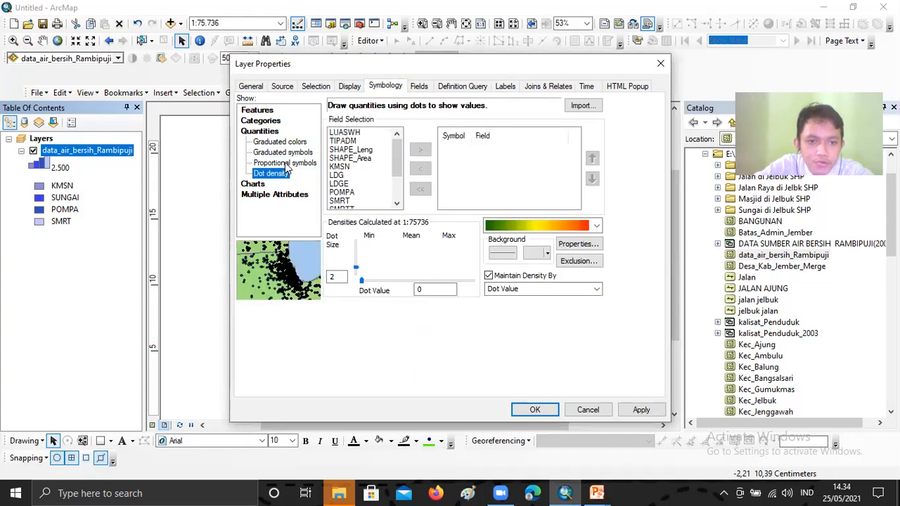
{"action": "left_click", "coordinate": [285, 163]}
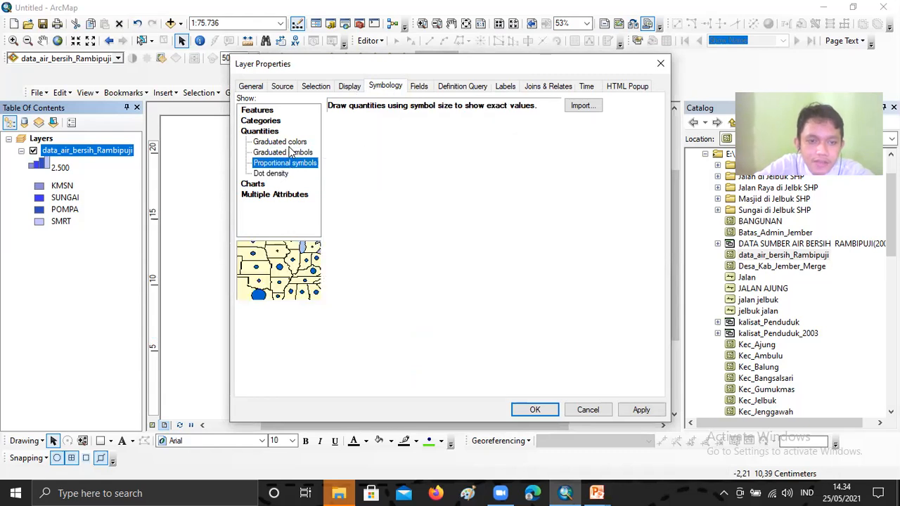
Step: Switch the layer's symbology to graduated colors with the light-to-dark purple color ramp, leaving the value field at none, and apply it to the map
{"action": "left_click", "coordinate": [291, 142]}
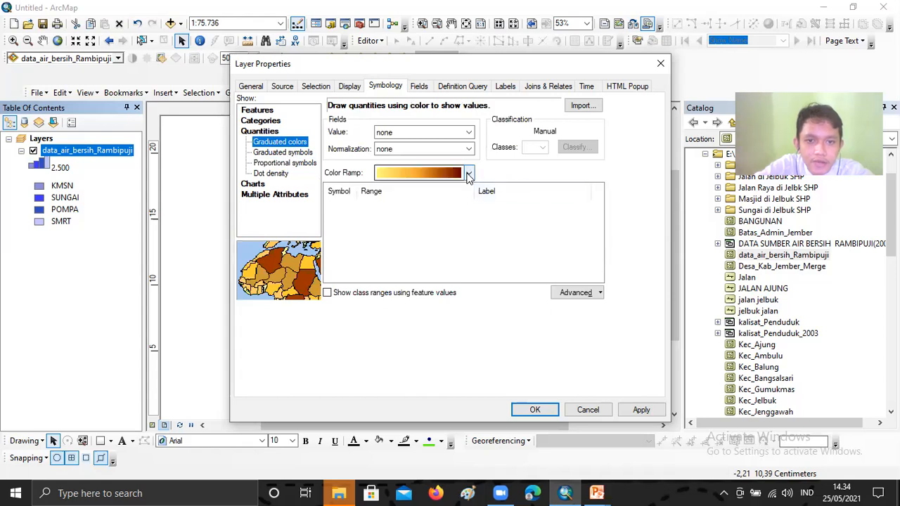
{"action": "left_click", "coordinate": [469, 174]}
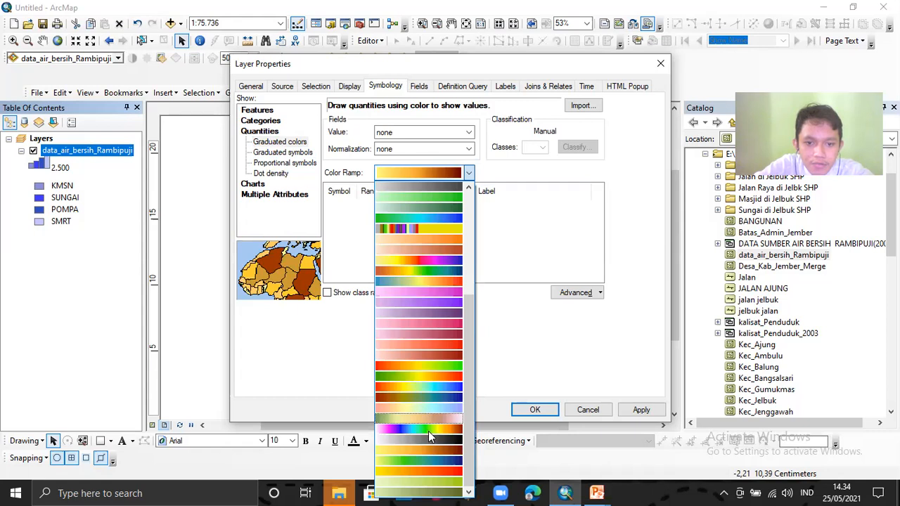
{"action": "left_click", "coordinate": [416, 301]}
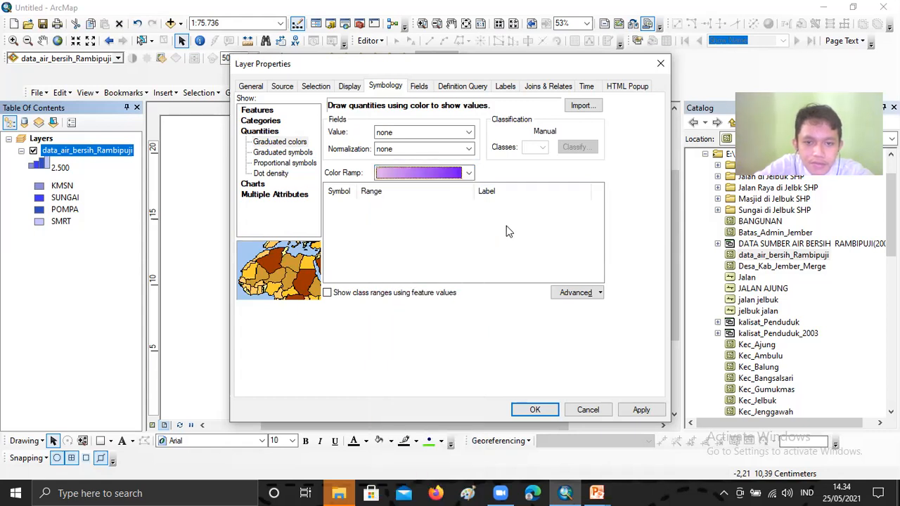
{"action": "left_click", "coordinate": [544, 407]}
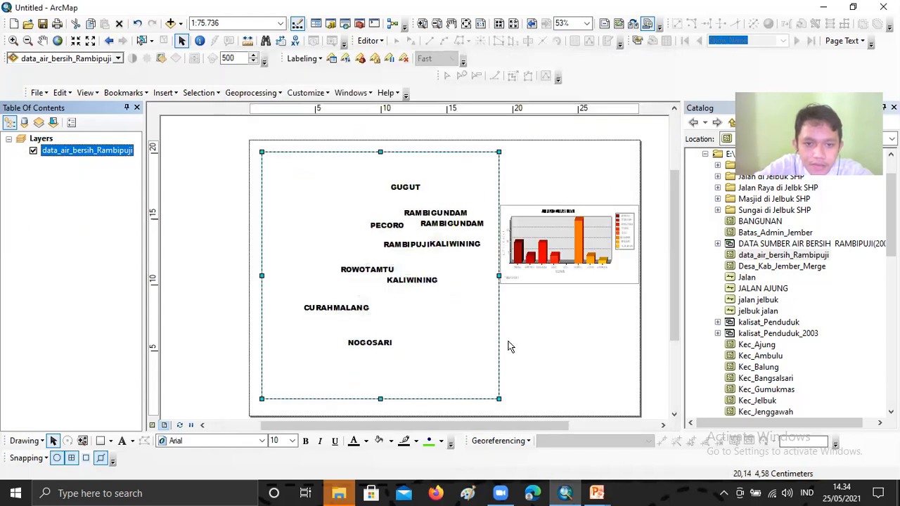